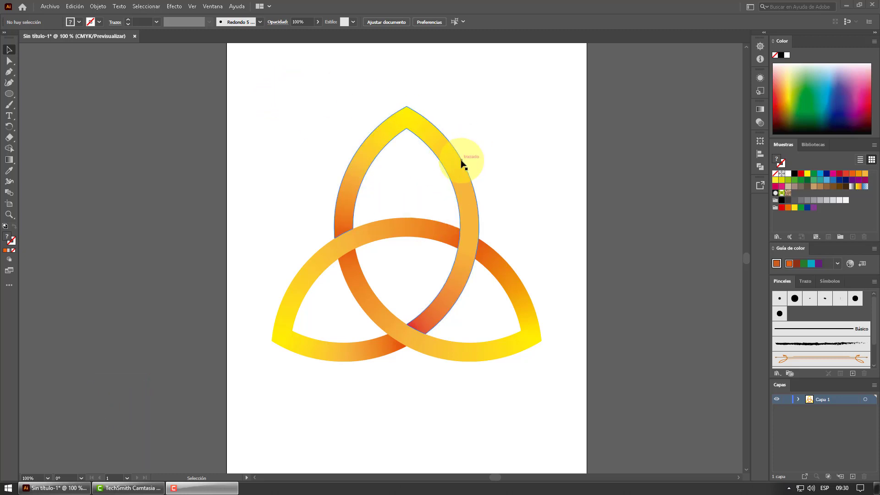
# Create a new A4 document, 210 x 297 mm, in the RGB color mode
pyautogui.click(50, 7)
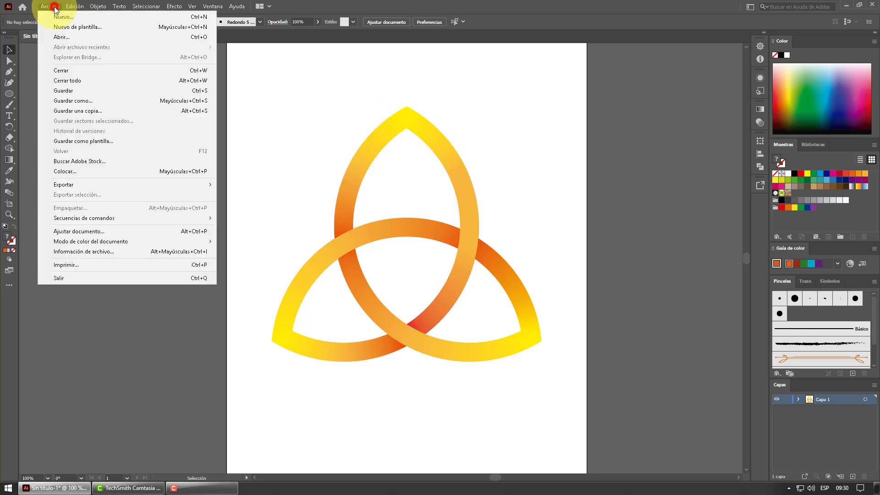
pyautogui.click(64, 18)
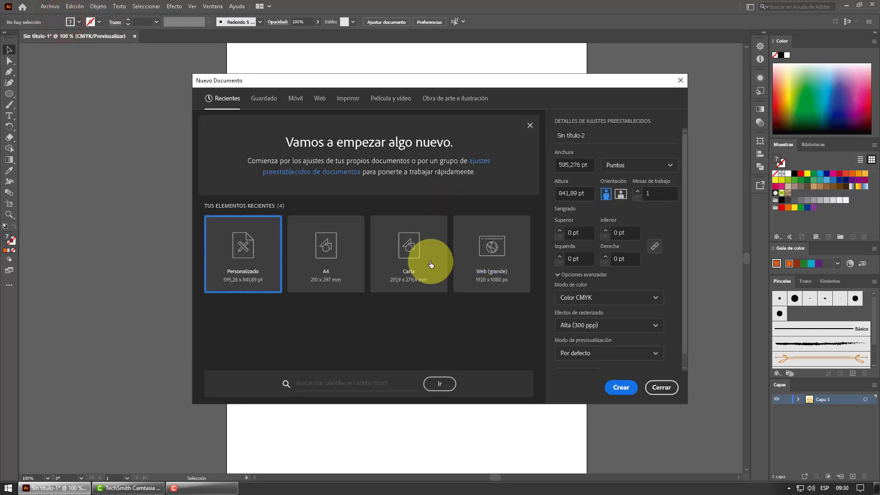
pyautogui.click(324, 259)
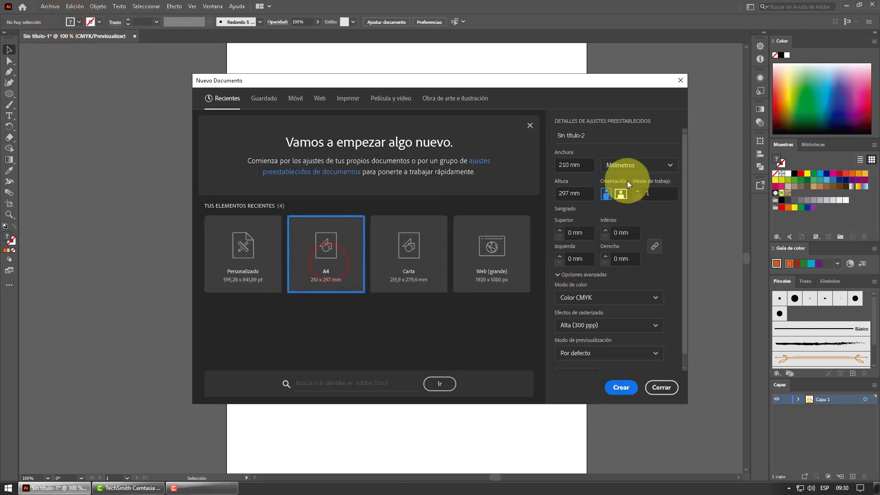
pyautogui.click(580, 298)
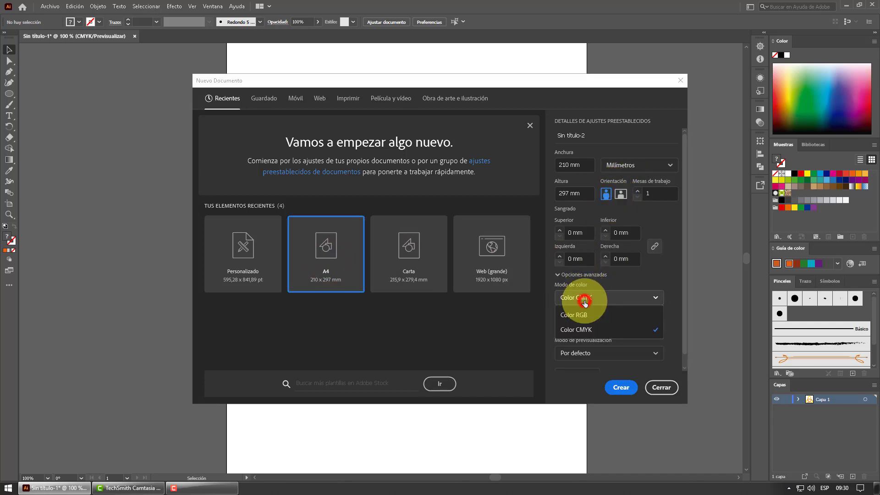
pyautogui.click(583, 316)
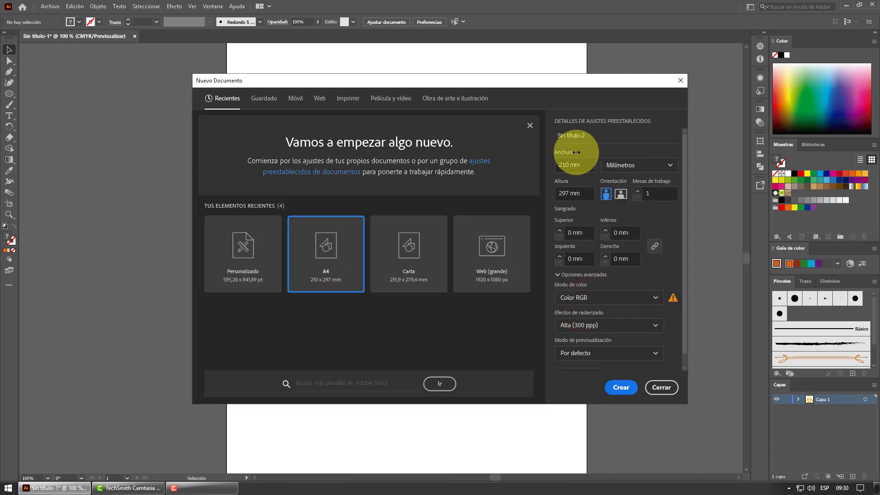
pyautogui.click(621, 387)
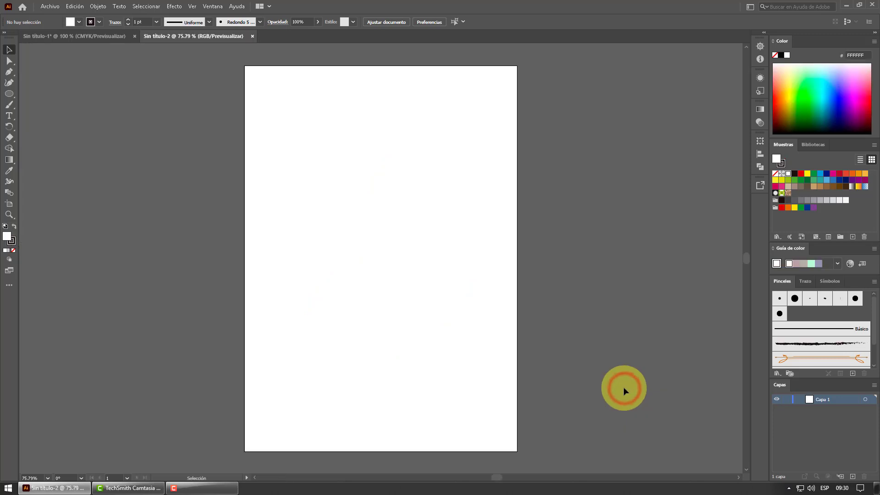
# Choose the Pintura workspace and show the document rulers
pyautogui.click(749, 10)
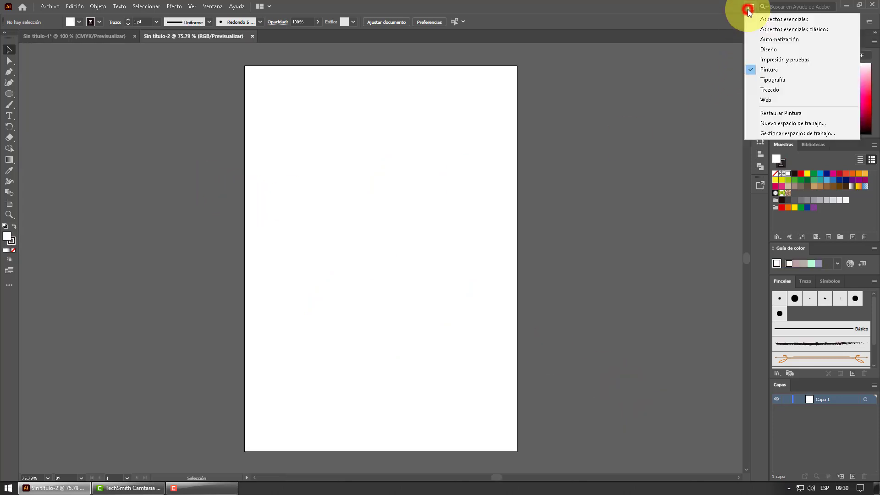
pyautogui.click(761, 71)
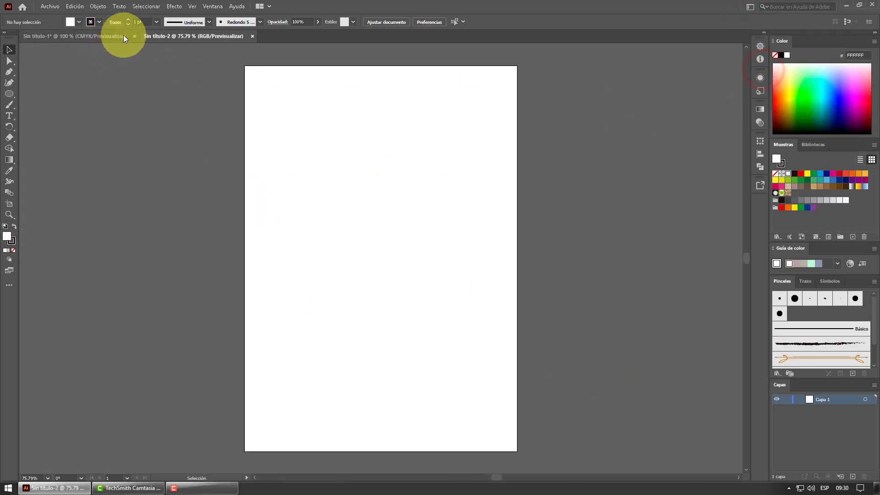
pyautogui.click(193, 9)
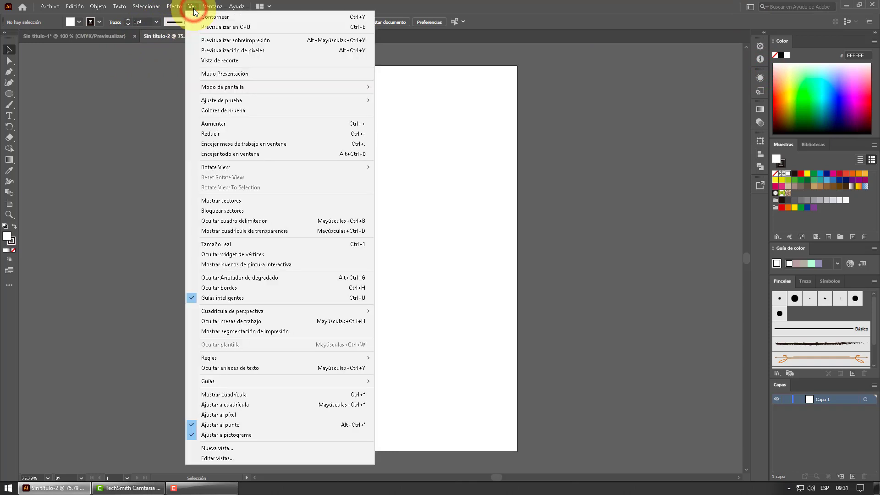
pyautogui.click(211, 357)
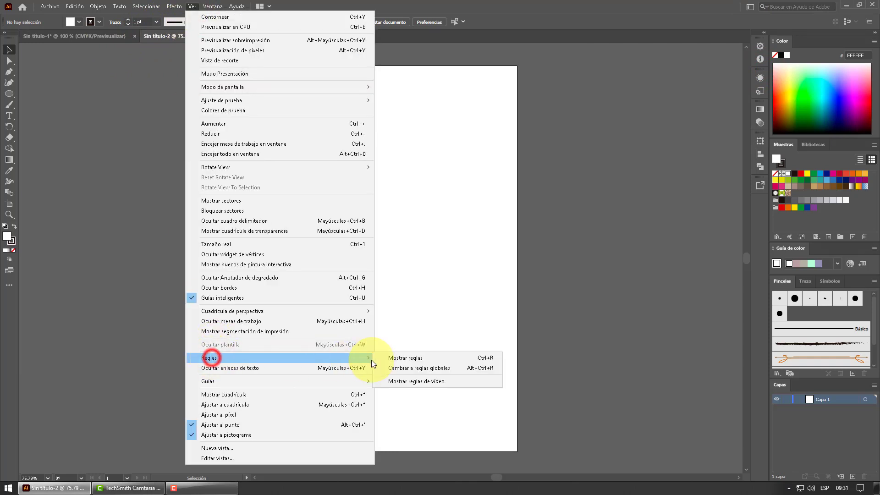
pyautogui.click(391, 359)
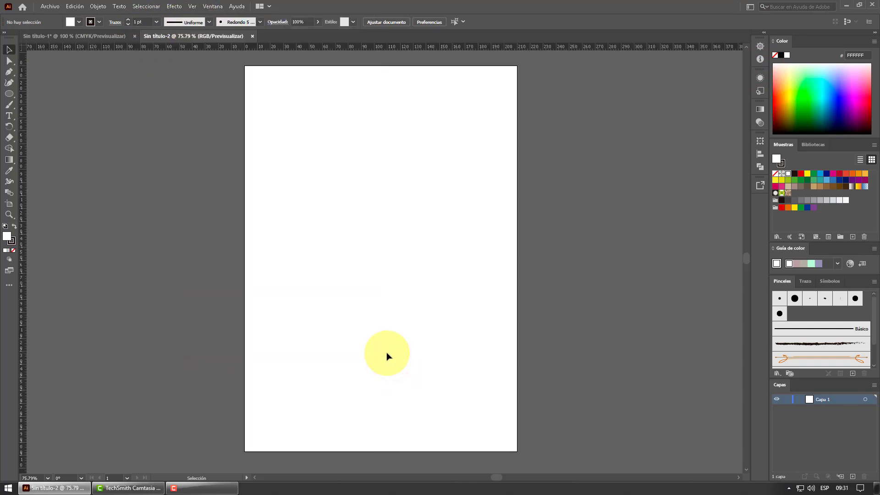
# Place a vertical guide near the artboard's centre at about 106 mm and a horizontal guide at about 140 mm
pyautogui.moveTo(23, 158); pyautogui.dragTo(381, 202)
pyautogui.moveTo(397, 46); pyautogui.dragTo(393, 249)
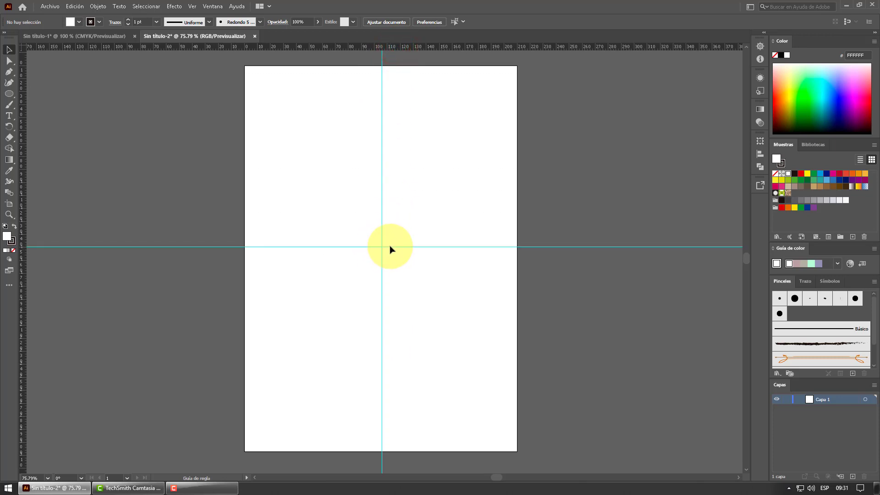
pyautogui.click(357, 218)
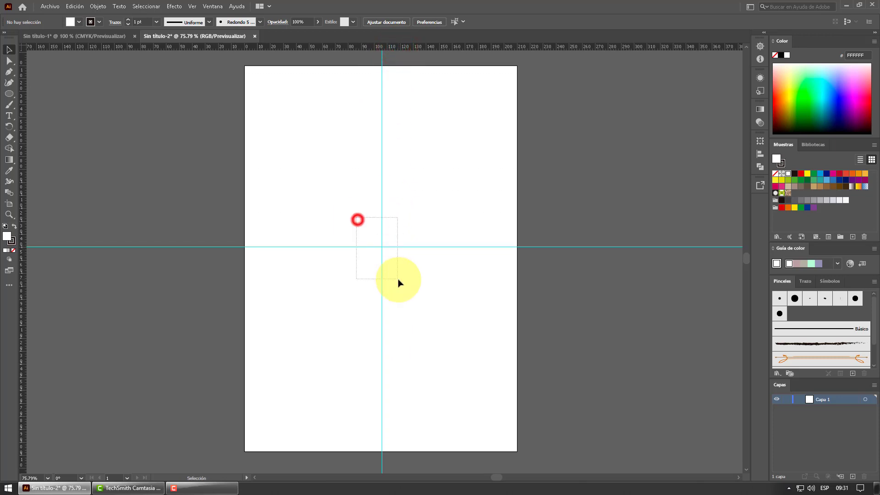
pyautogui.rightClick(383, 247)
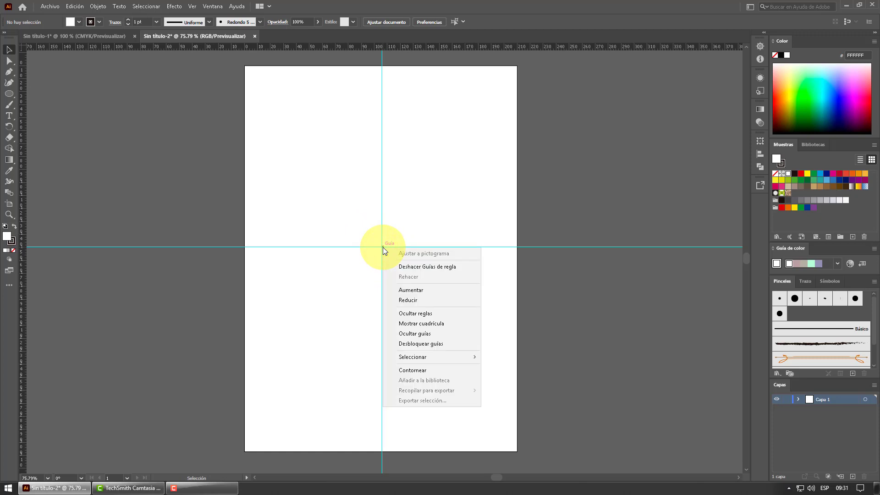
pyautogui.click(405, 222)
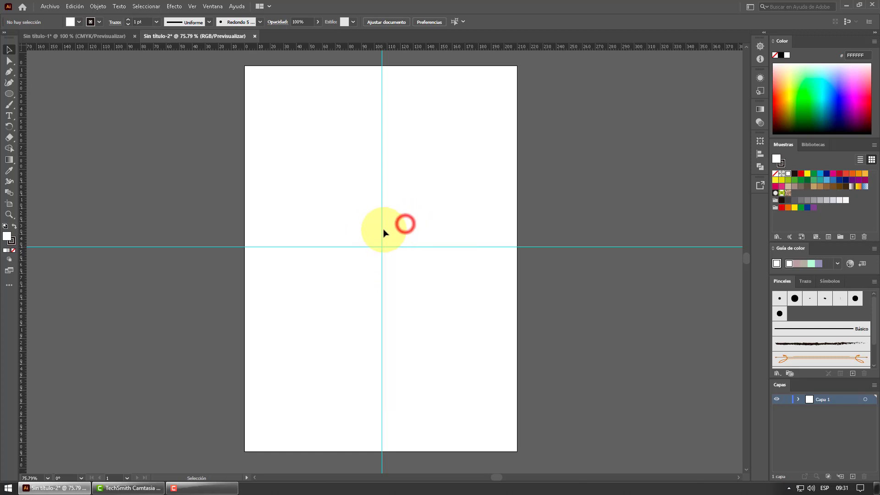
pyautogui.rightClick(384, 233)
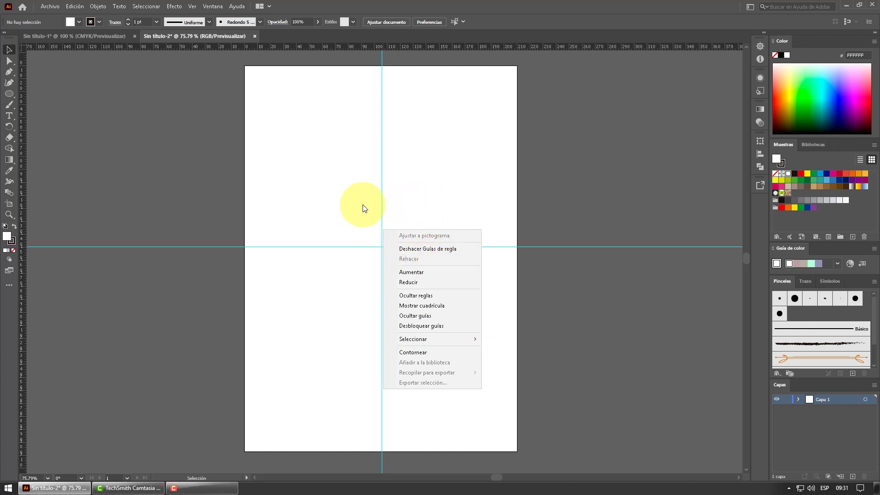
pyautogui.click(113, 147)
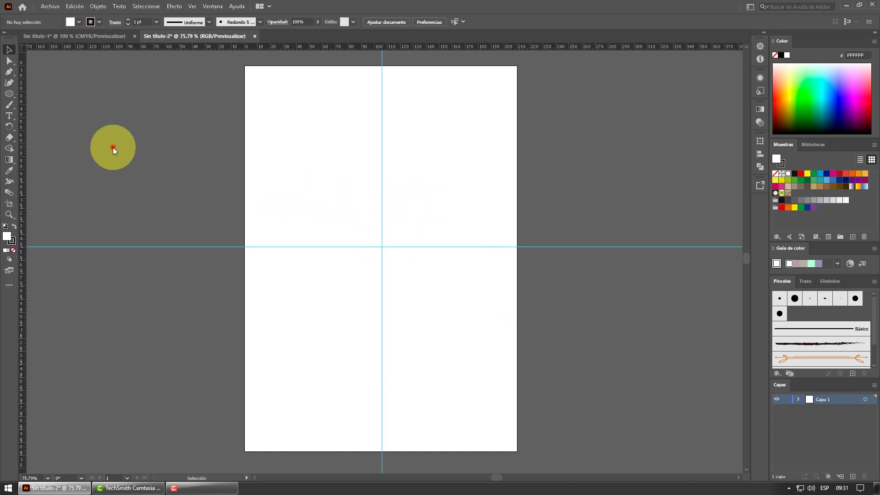
# Draw a circle about 83 mm in diameter over the guide crossing and move it up so most of it lies left of the vertical guide
pyautogui.click(9, 95)
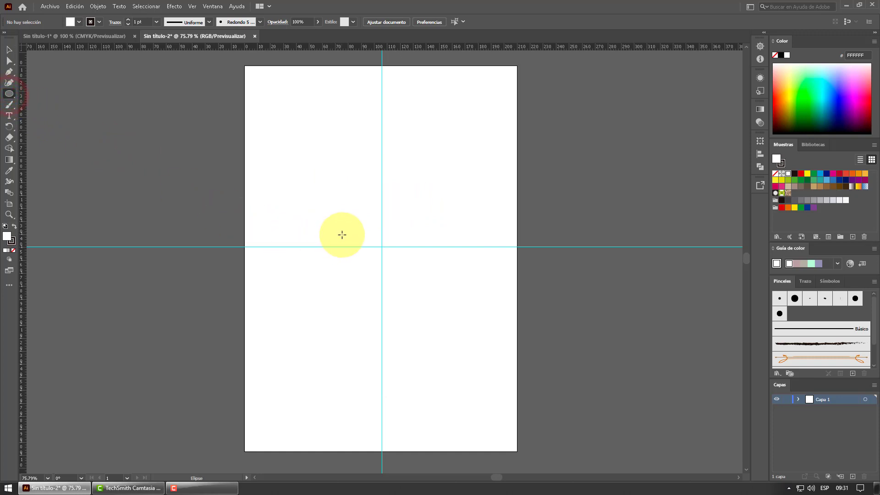
pyautogui.moveTo(332, 201); pyautogui.dragTo(403, 306)
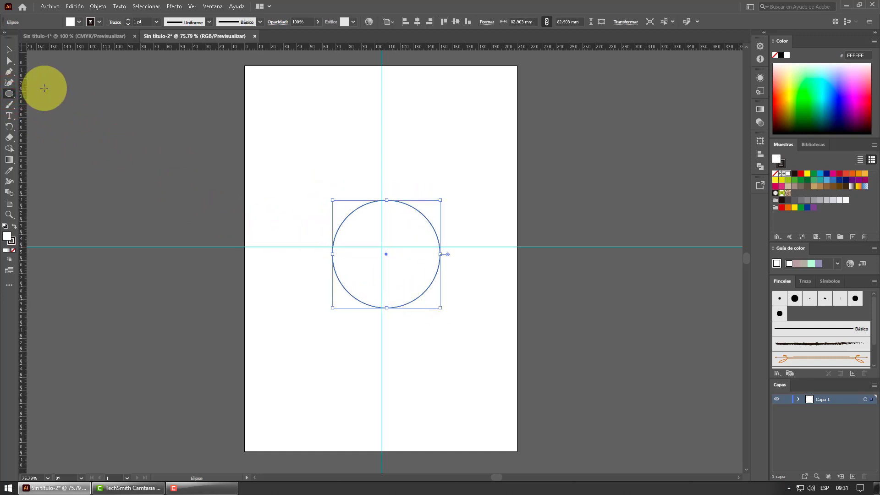
pyautogui.click(16, 51)
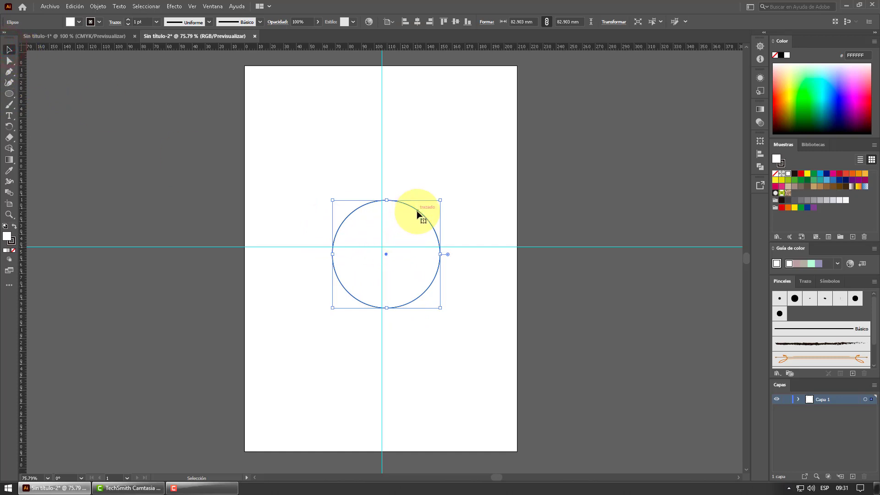
pyautogui.moveTo(418, 212); pyautogui.dragTo(383, 197)
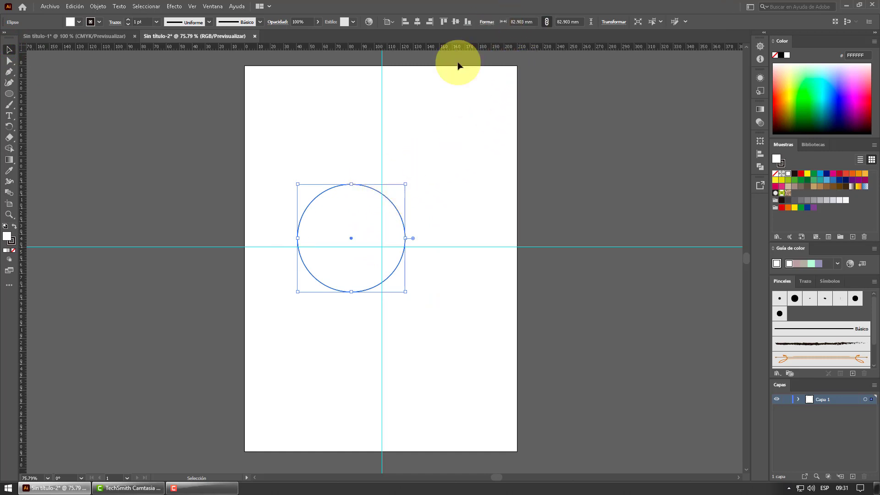
# Set the circle's width and height to 80 mm and centre it on the horizontal guide
pyautogui.click(580, 22)
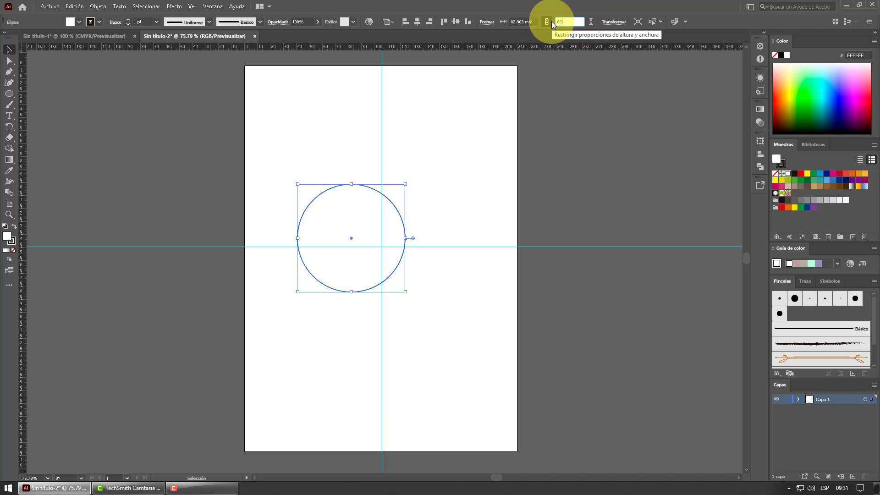
pyautogui.write('80')
pyautogui.press('Return')
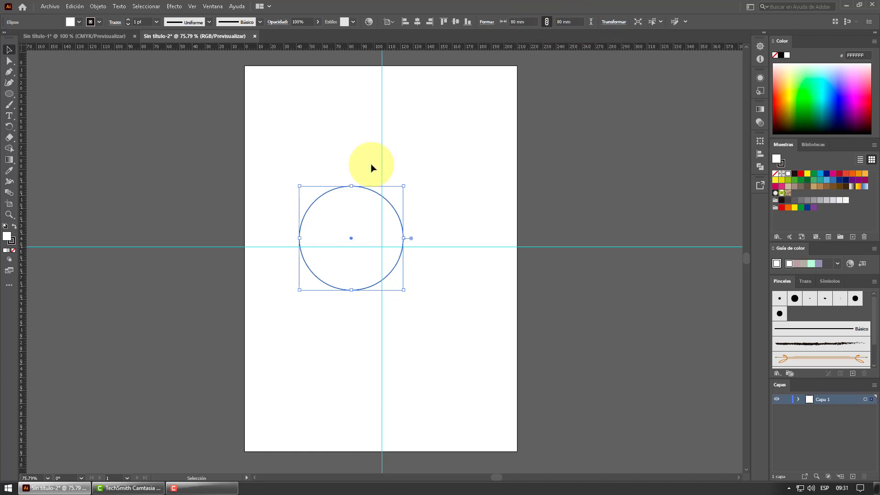
pyautogui.moveTo(368, 191); pyautogui.dragTo(370, 206)
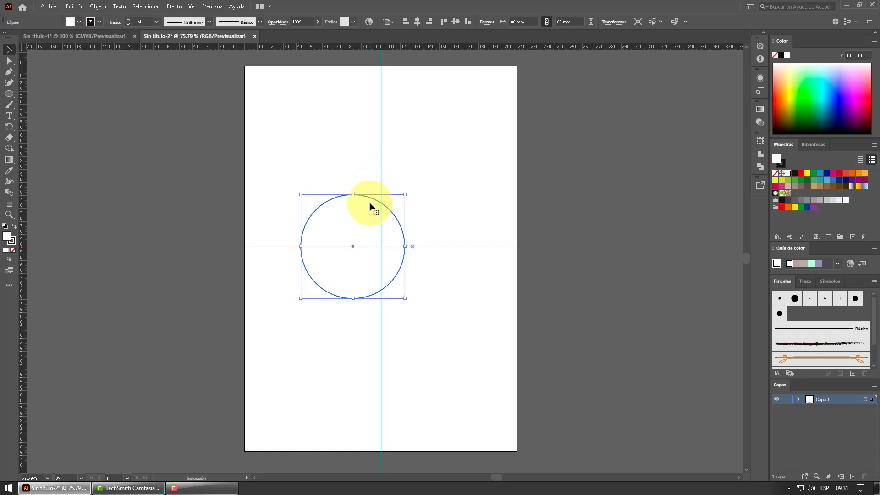
# Duplicate the circle horizontally so each edge passes through the other's centre, and set both circles' fill to none
pyautogui.moveTo(369, 198); pyautogui.dragTo(422, 198)
pyautogui.moveTo(294, 168); pyautogui.dragTo(507, 336)
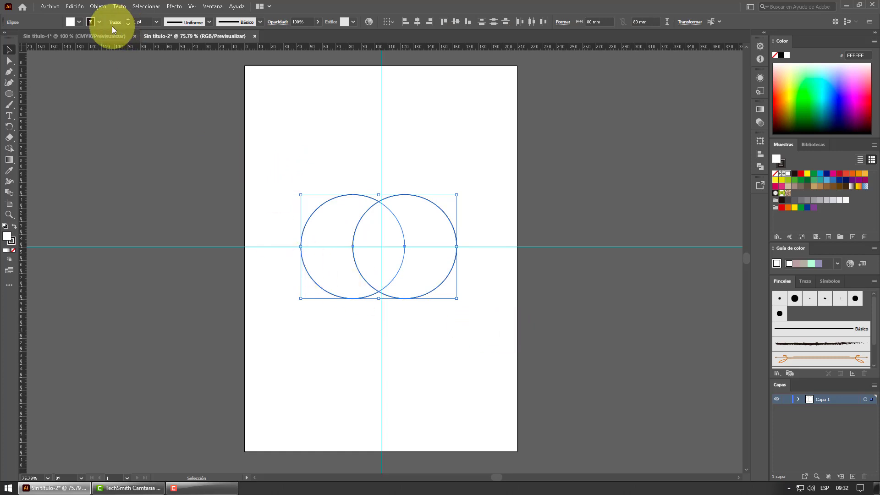
pyautogui.click(79, 22)
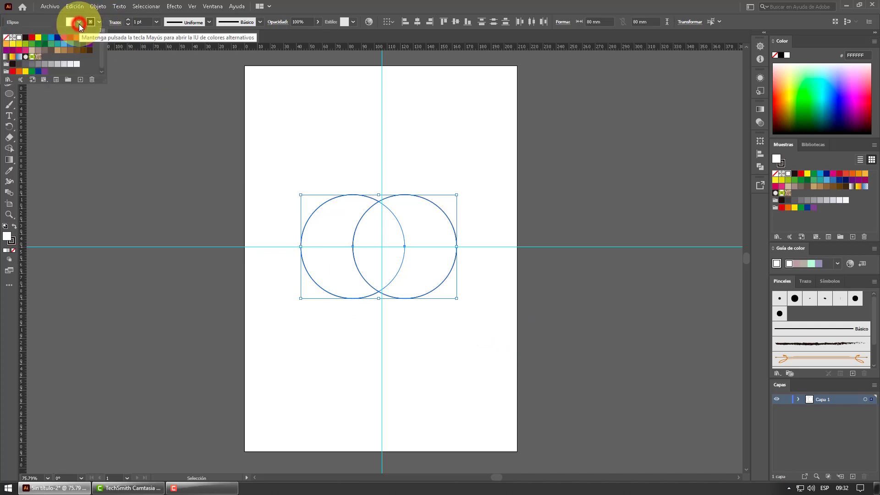
pyautogui.click(7, 38)
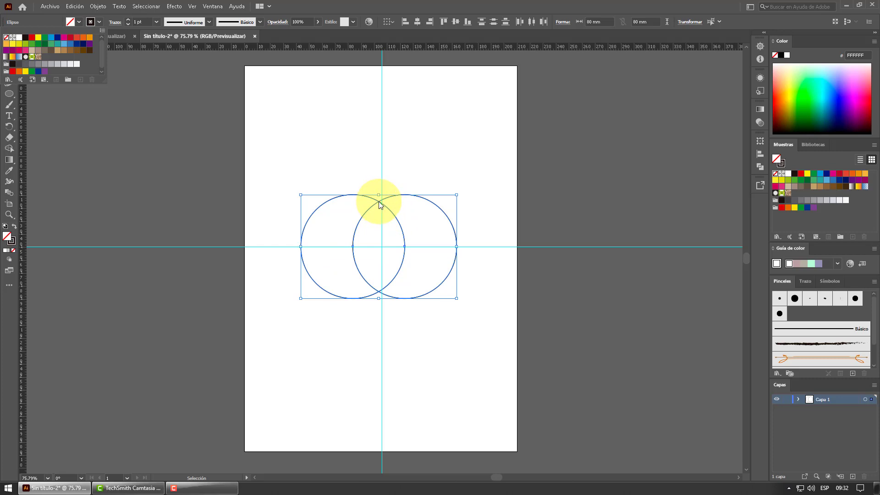
pyautogui.click(345, 180)
# Move both circles together horizontally so their two intersections lie exactly on the vertical guide
pyautogui.scroll(2, 373, 207)
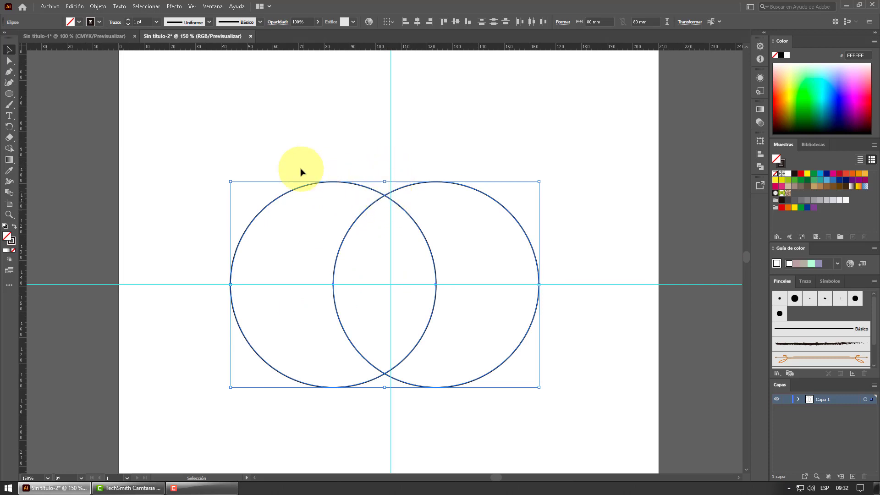
pyautogui.moveTo(281, 140); pyautogui.dragTo(540, 397)
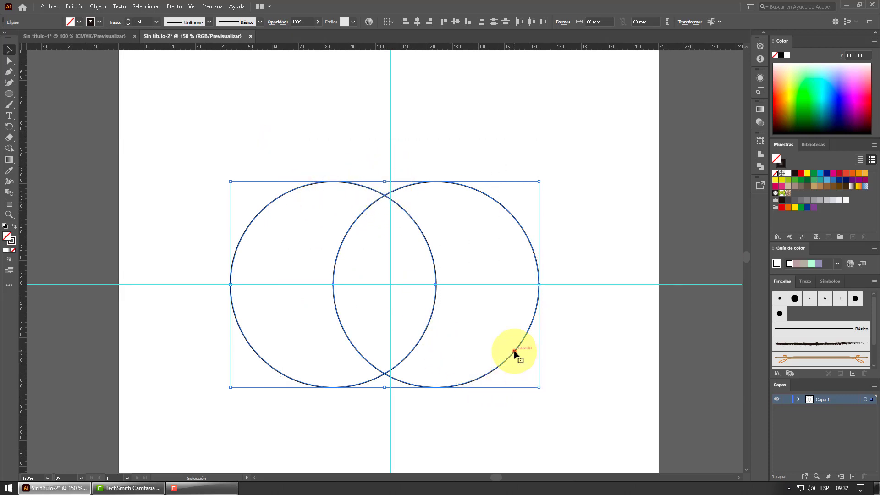
pyautogui.moveTo(515, 352); pyautogui.dragTo(520, 354)
pyautogui.scroll(8, 392, 187)
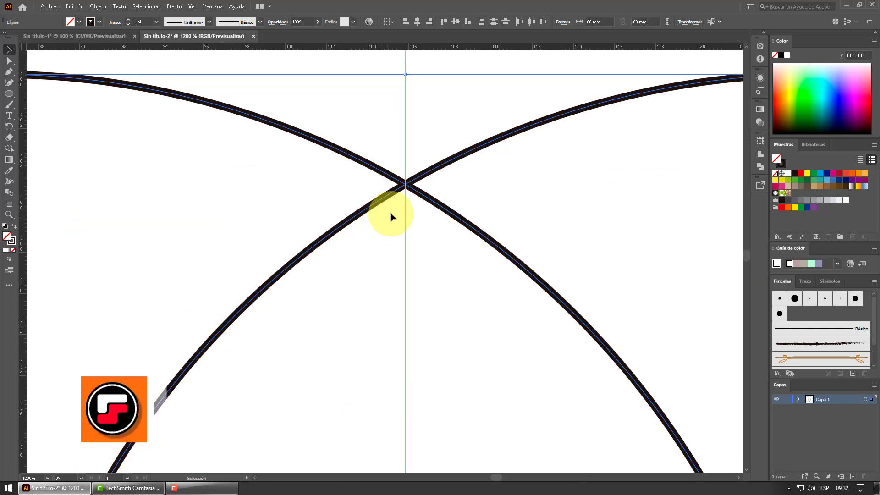
pyautogui.scroll(3, 410, 218)
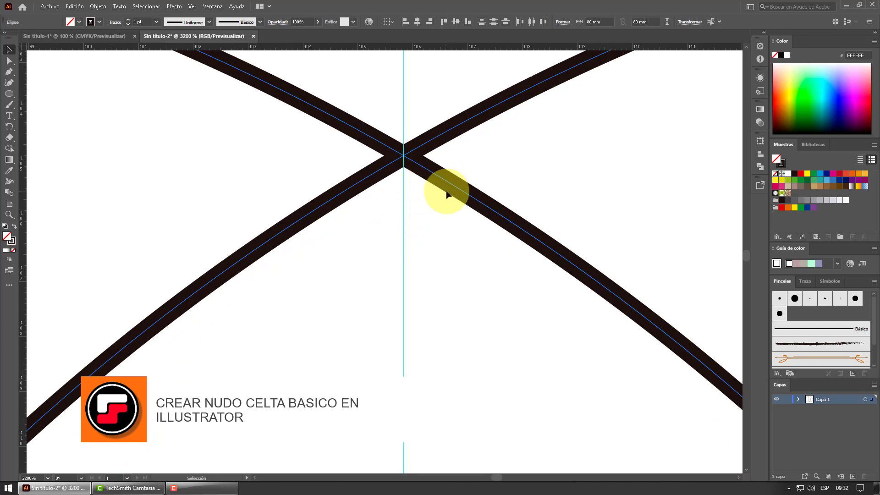
pyautogui.scroll(-10, 447, 192)
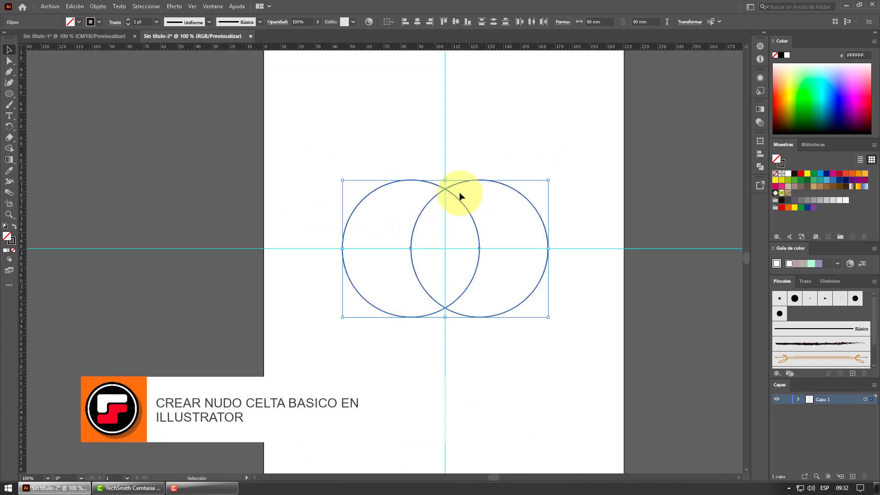
pyautogui.scroll(1, 486, 258)
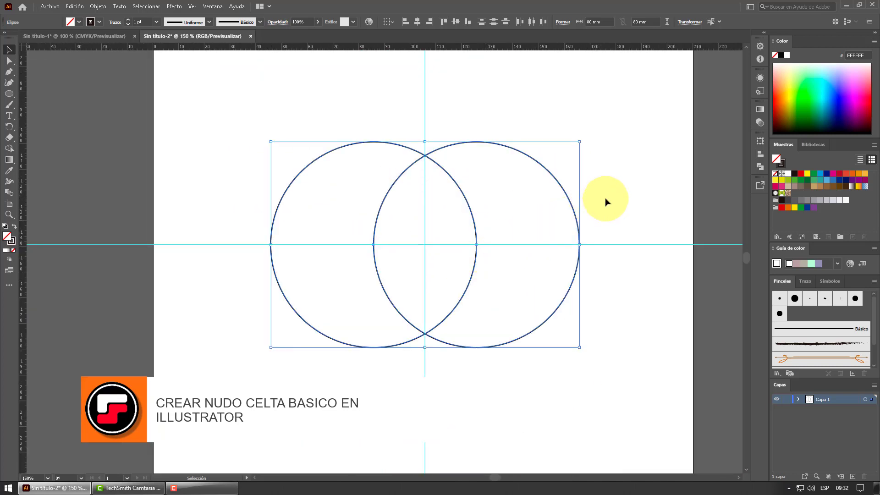
pyautogui.click(615, 189)
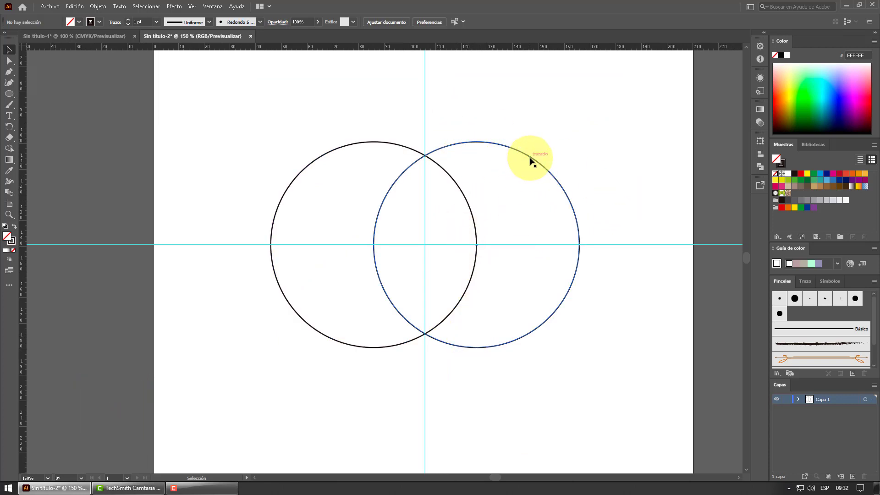
# Duplicate the right circle downward, centred on the vertical guide with its top point at the crossing of the guides
pyautogui.moveTo(529, 157); pyautogui.dragTo(480, 262)
pyautogui.click(589, 293)
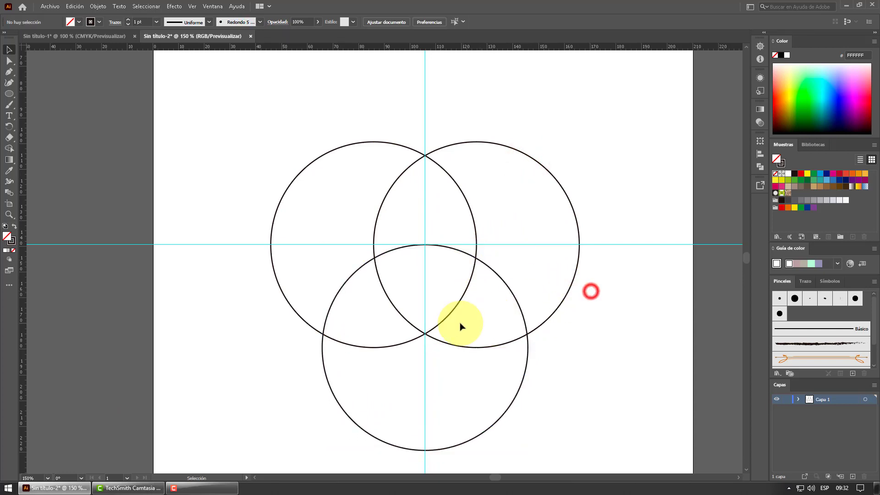
# Examine the circle crossings on the vertical guide and the lower circle's top point where the two guides cross
pyautogui.scroll(3, 424, 336)
pyautogui.scroll(2, 423, 337)
pyautogui.scroll(-6, 453, 336)
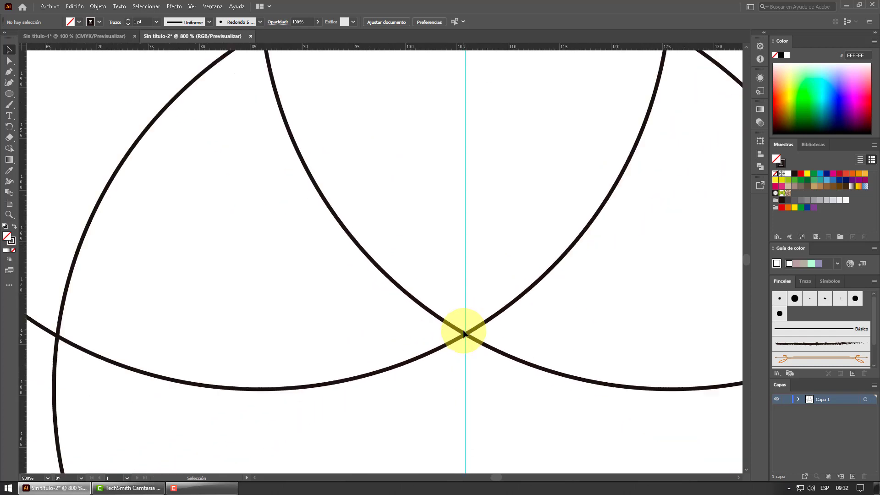
pyautogui.scroll(4, 453, 312)
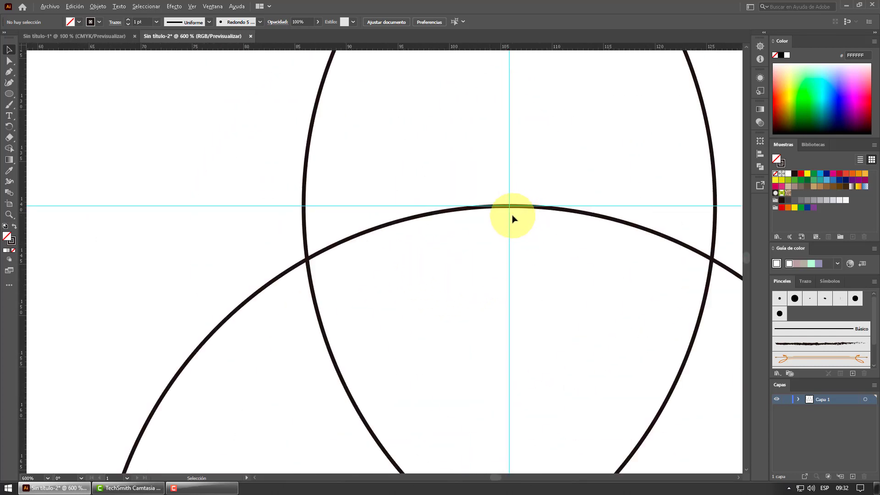
pyautogui.scroll(4, 511, 207)
pyautogui.scroll(-8, 502, 288)
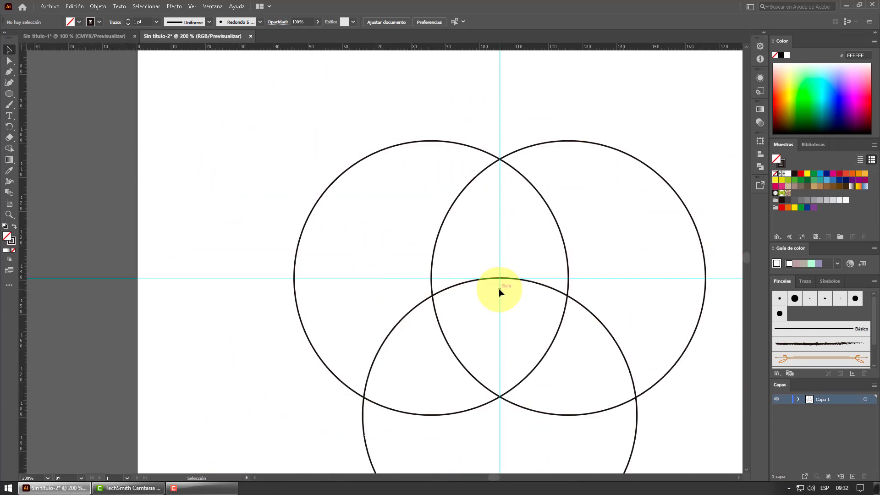
pyautogui.scroll(-2, 512, 321)
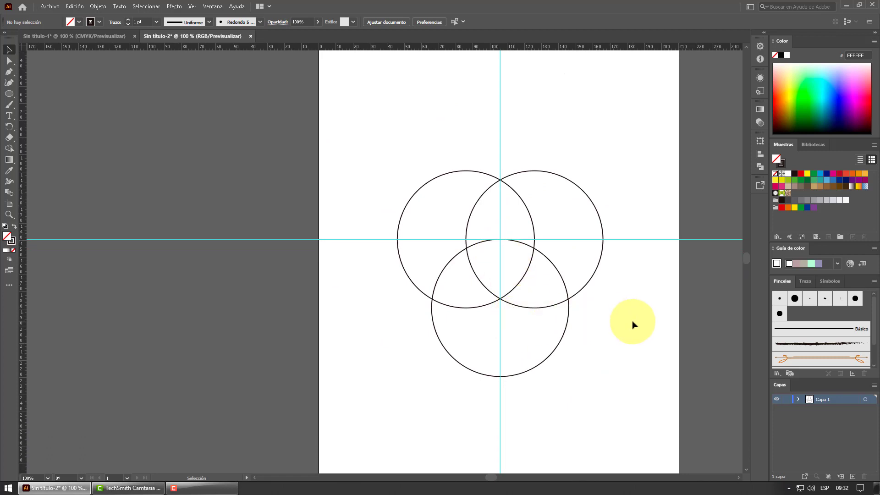
pyautogui.scroll(-1, 653, 338)
pyautogui.scroll(2, 658, 342)
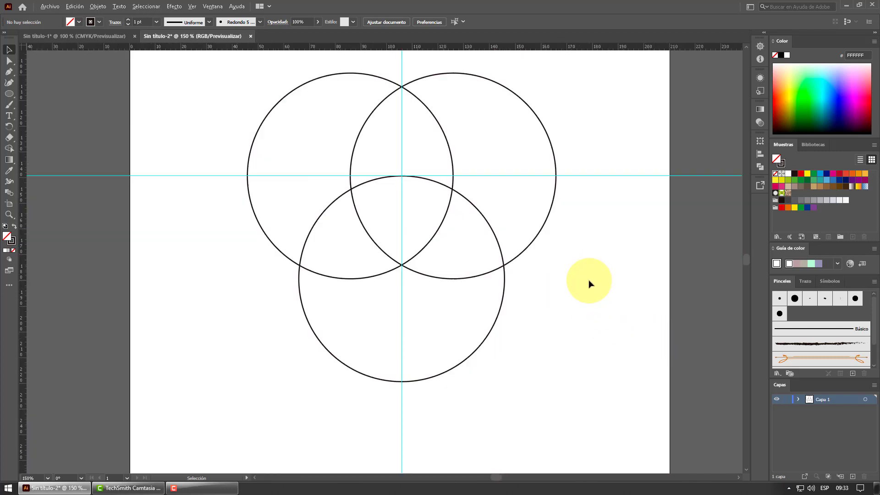
# Hide the guides in the document
pyautogui.rightClick(617, 179)
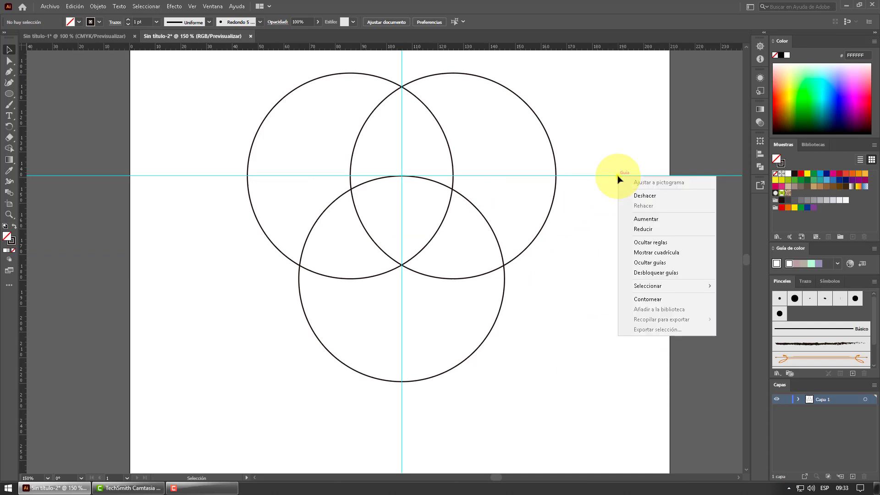
pyautogui.click(650, 262)
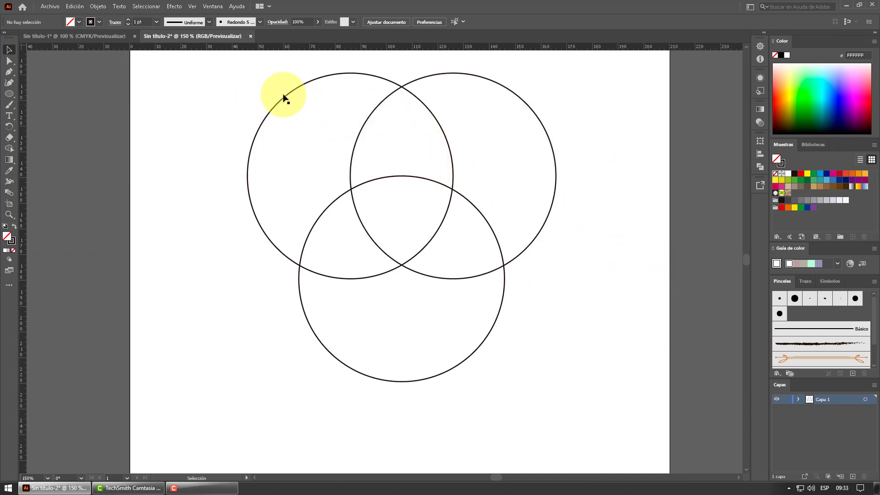
# Set the stroke weight of all three circles to 25 pt
pyautogui.moveTo(251, 79); pyautogui.dragTo(567, 367)
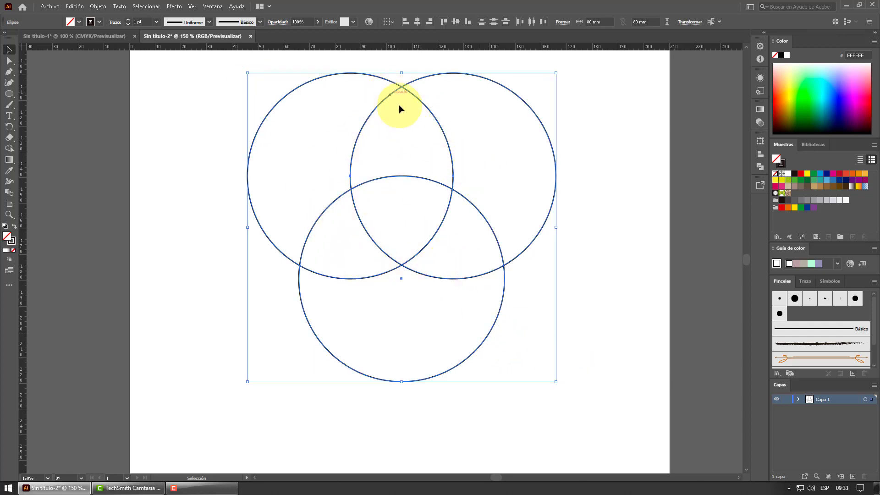
pyautogui.scroll(1, 485, 293)
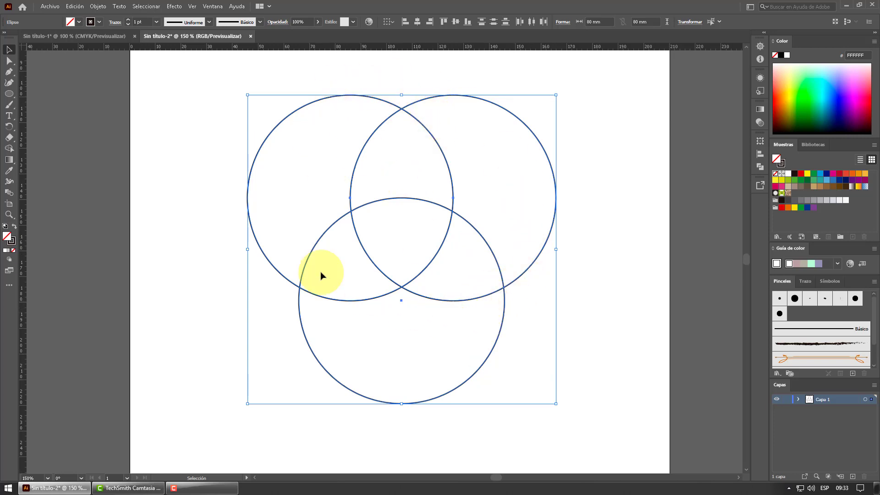
pyautogui.click(129, 20)
pyautogui.click(129, 20)
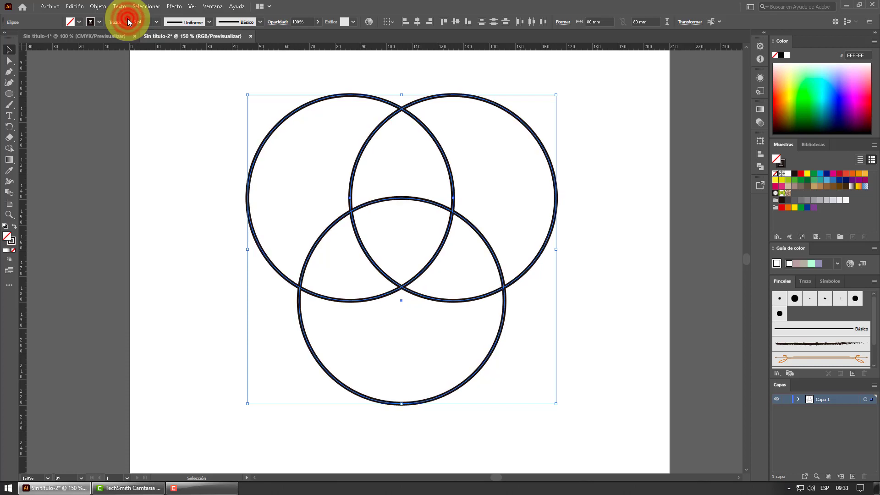
pyautogui.click(129, 20)
pyautogui.click(129, 20)
pyautogui.click(129, 20)
pyautogui.click(129, 20)
pyautogui.click(129, 21)
pyautogui.click(128, 20)
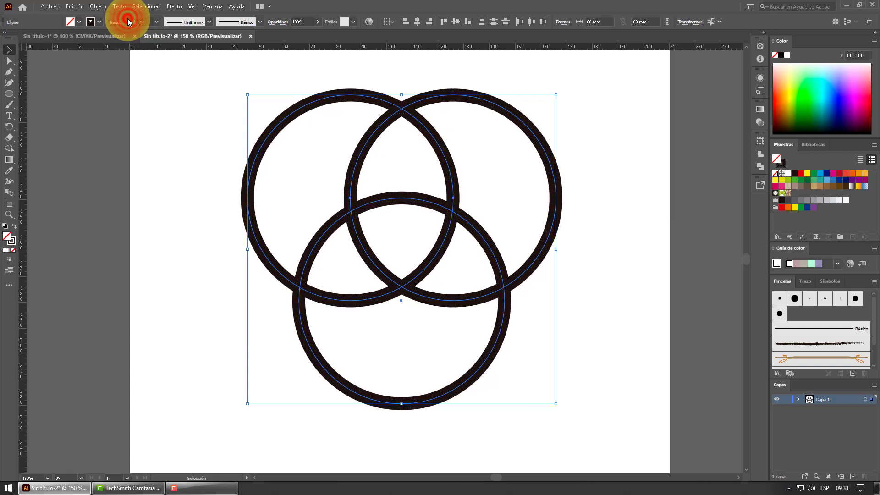
pyautogui.click(129, 20)
pyautogui.click(129, 20)
pyautogui.click(129, 21)
pyautogui.click(129, 20)
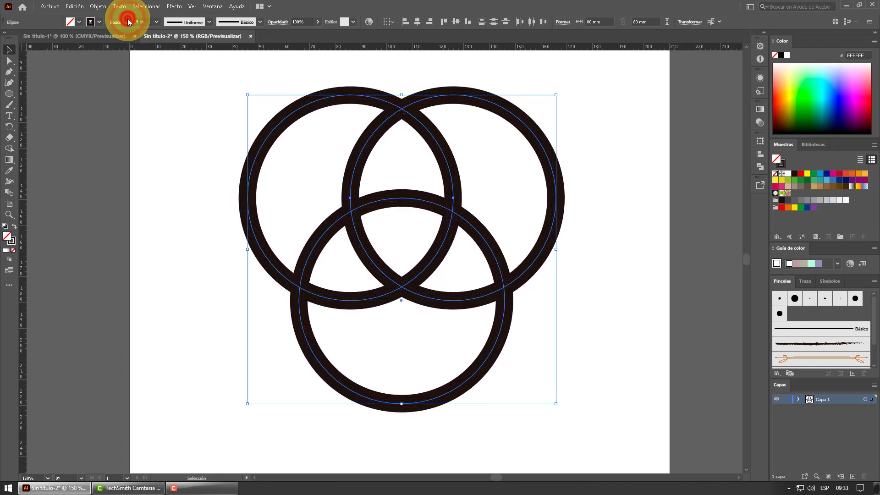
pyautogui.click(128, 20)
pyautogui.click(128, 21)
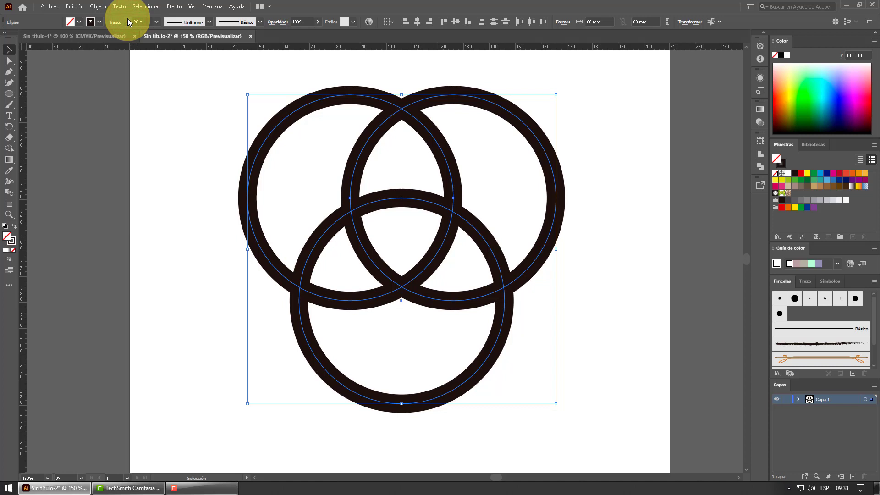
pyautogui.click(128, 19)
pyautogui.click(128, 19)
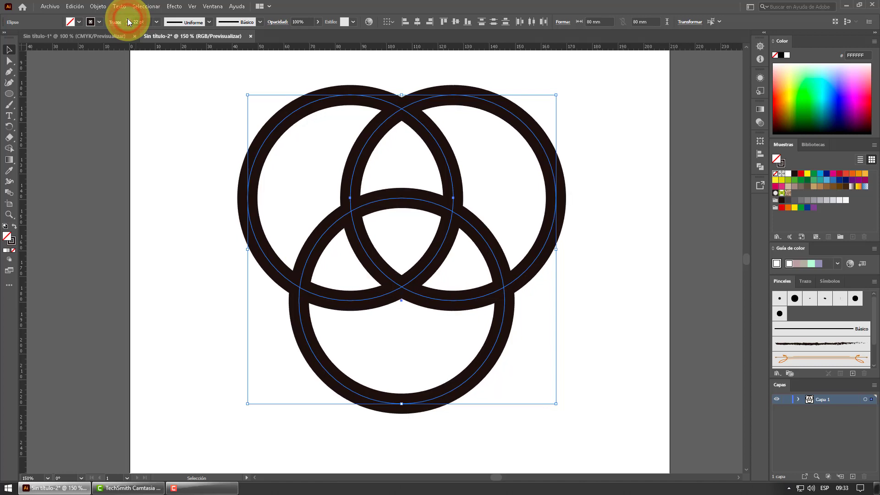
pyautogui.click(128, 20)
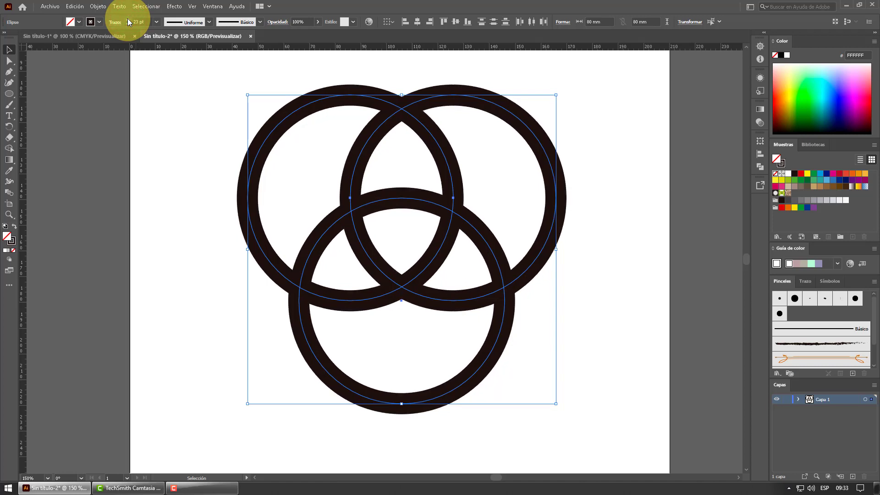
pyautogui.click(129, 21)
pyautogui.click(128, 20)
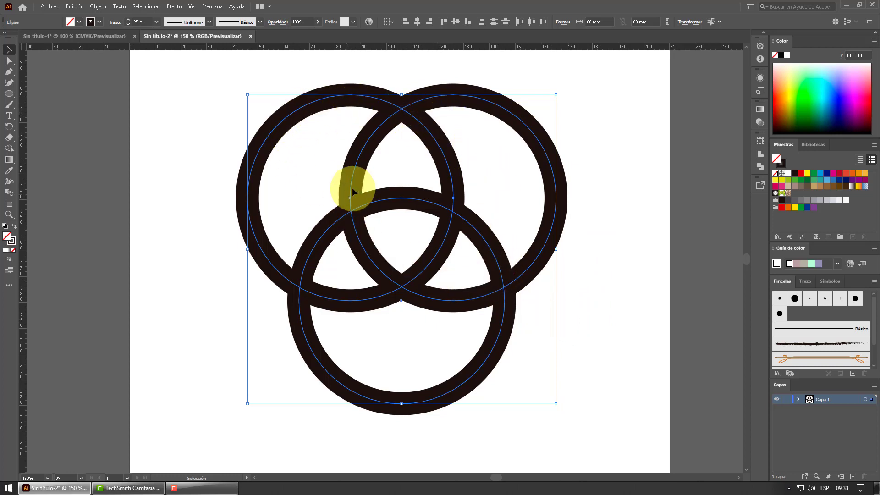
# Expand the fill and stroke of the three circles into filled ring shapes
pyautogui.click(101, 7)
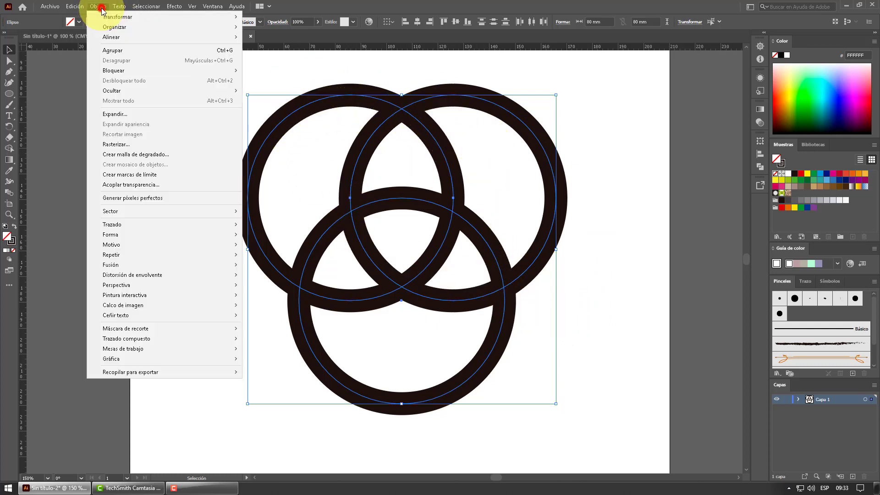
pyautogui.click(130, 114)
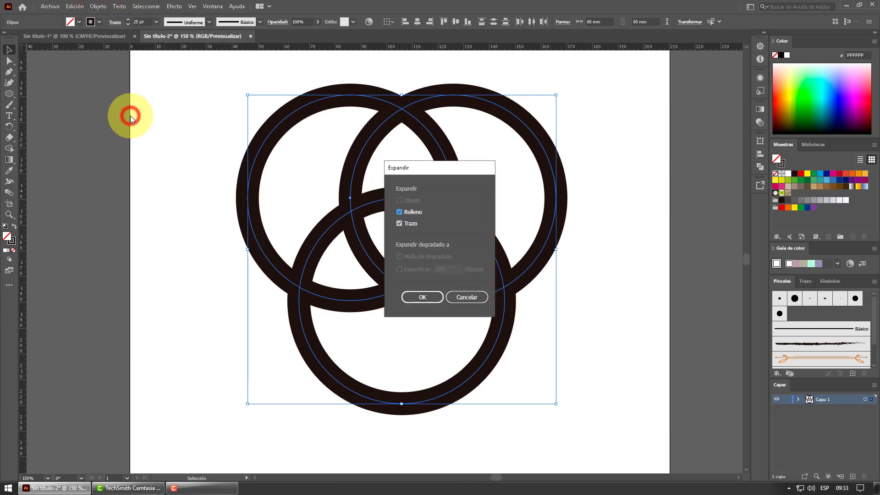
pyautogui.click(427, 297)
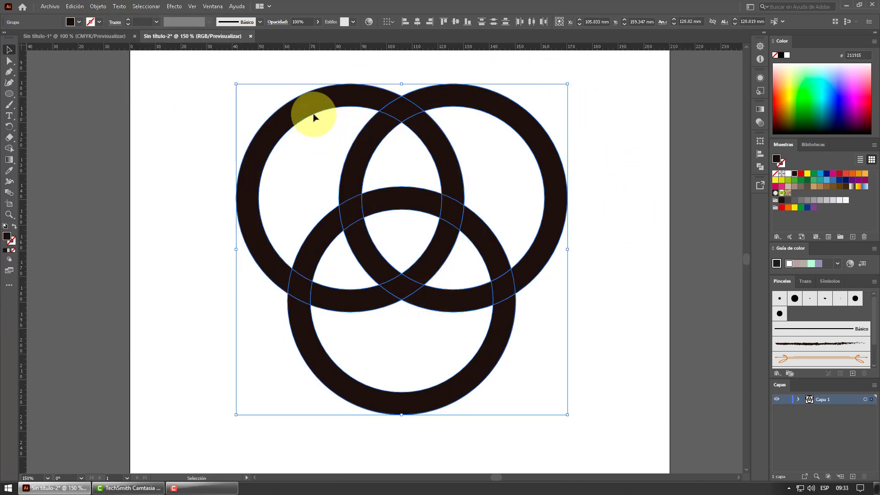
# Remove the outer arcs of all three rings with the Shape Builder tool, leaving the three-pointed knot
pyautogui.click(198, 104)
pyautogui.moveTo(189, 82); pyautogui.dragTo(654, 403)
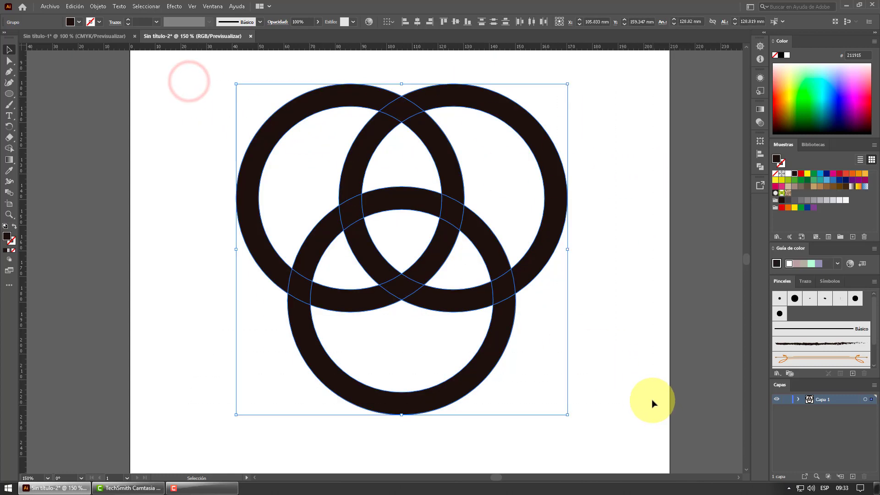
pyautogui.click(9, 148)
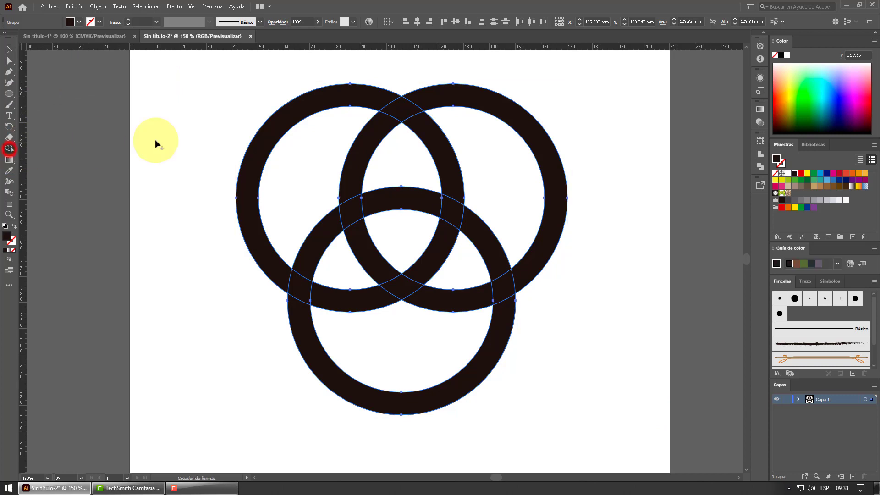
pyautogui.moveTo(210, 102); pyautogui.dragTo(299, 161)
pyautogui.moveTo(608, 129); pyautogui.dragTo(527, 173)
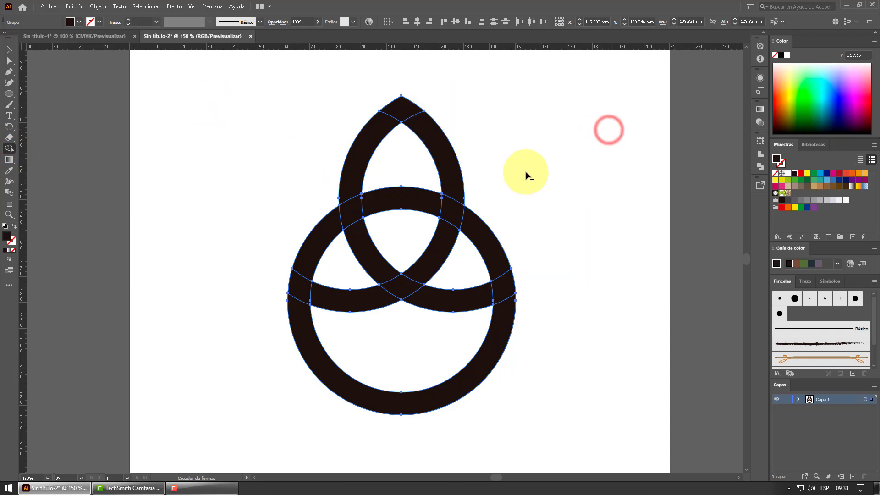
pyautogui.moveTo(434, 376); pyautogui.dragTo(429, 369)
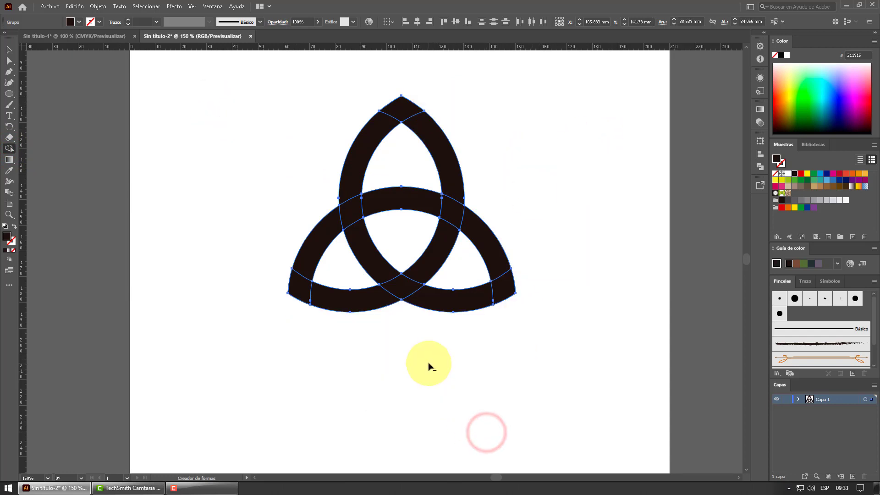
# Enlarge the knot proportionally to about 117 × 111 mm and move it towards the middle of the artboard
pyautogui.click(9, 50)
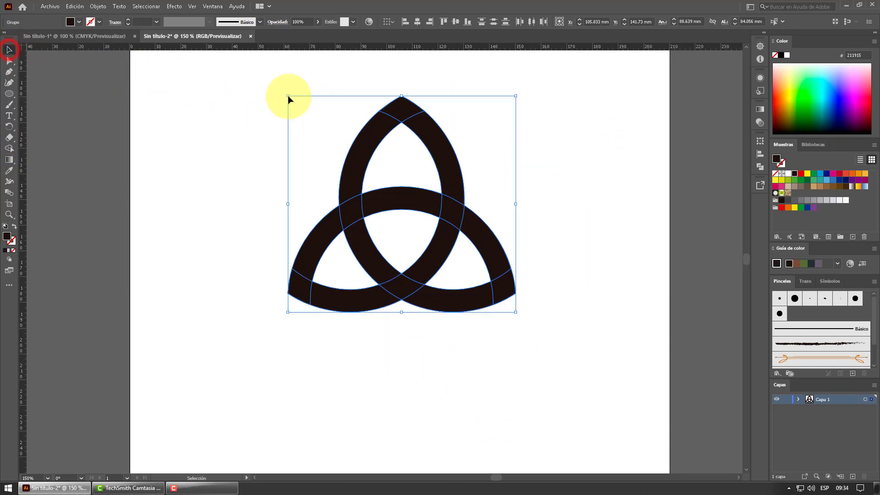
pyautogui.moveTo(256, 93); pyautogui.dragTo(497, 295)
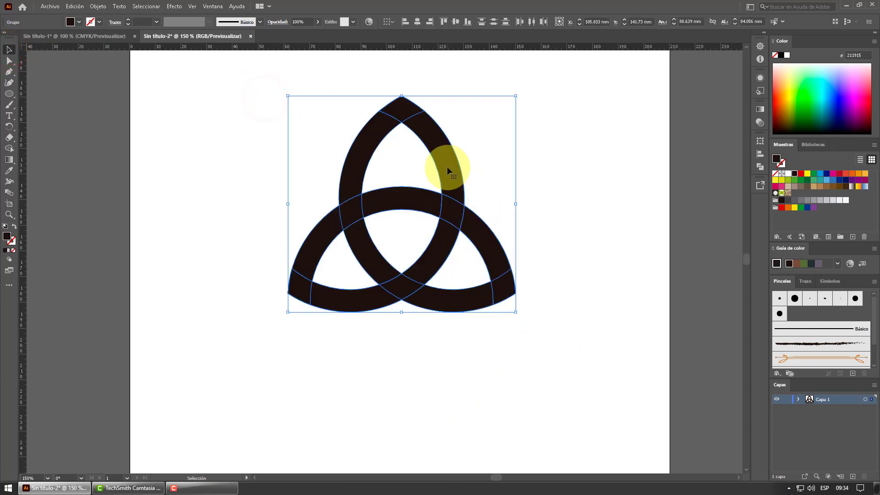
pyautogui.moveTo(448, 169); pyautogui.dragTo(441, 205)
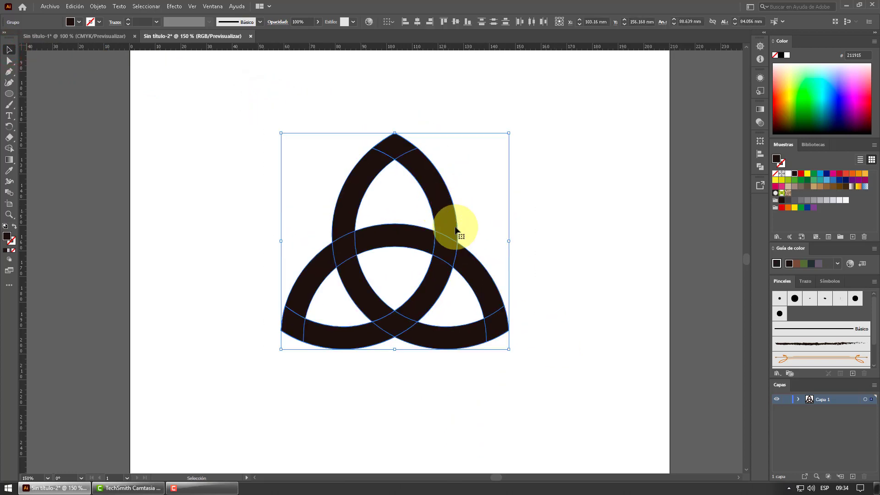
pyautogui.moveTo(509, 349); pyautogui.dragTo(582, 418)
pyautogui.moveTo(496, 282); pyautogui.dragTo(476, 257)
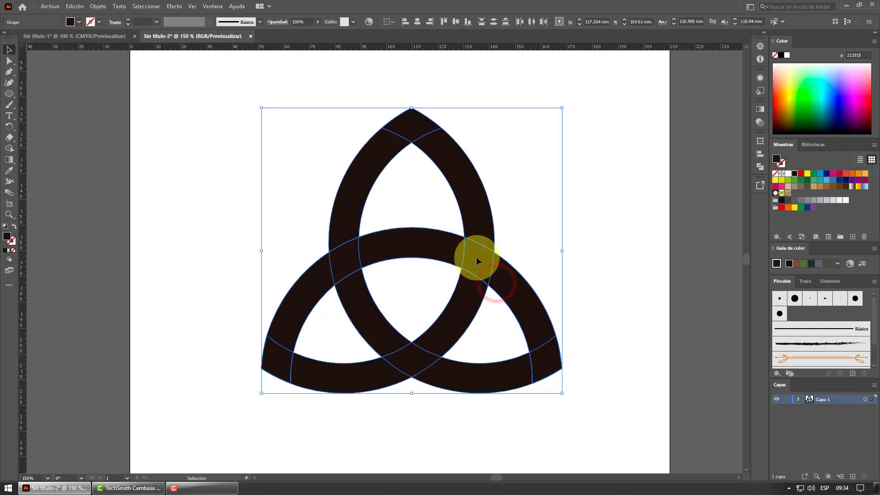
# Fill the whole knot with the yellow swatch DEDC1C and shift the knot slightly upward
pyautogui.click(780, 181)
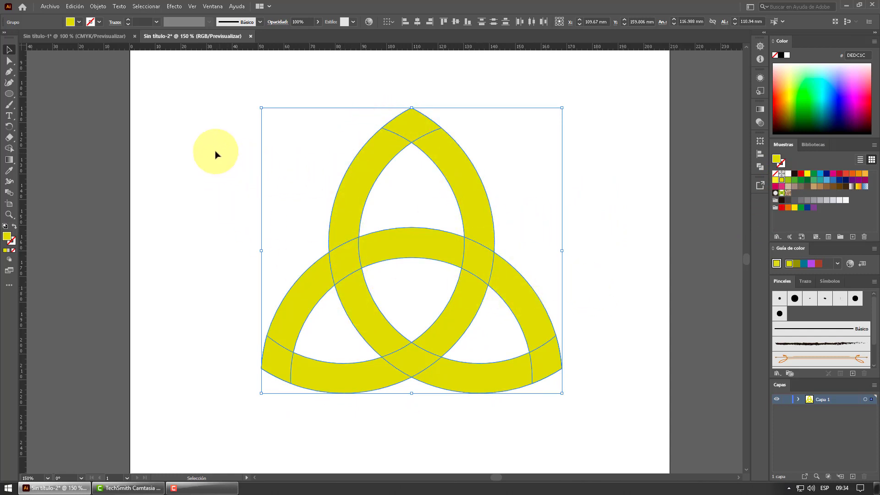
pyautogui.moveTo(202, 141); pyautogui.dragTo(605, 421)
pyautogui.moveTo(532, 326); pyautogui.dragTo(530, 315)
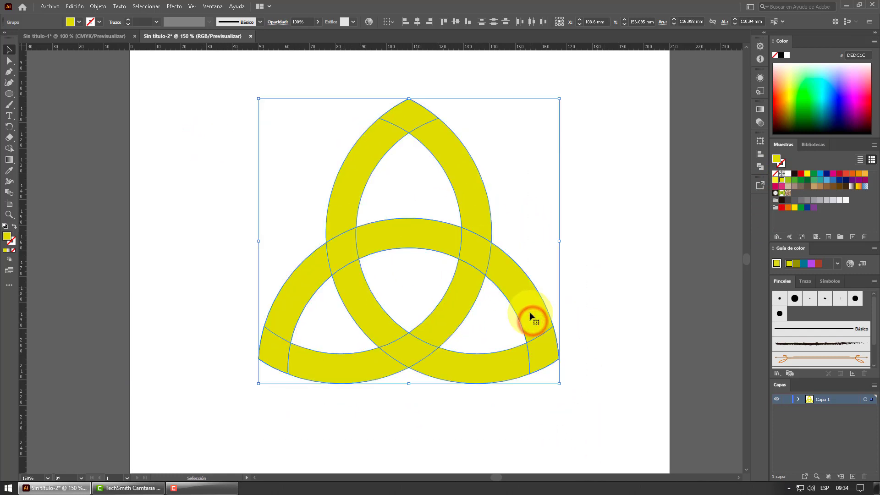
# Merge the knot's segments with the Shape Builder tool into three continuous strands that alternate over and under at the crossings
pyautogui.click(9, 148)
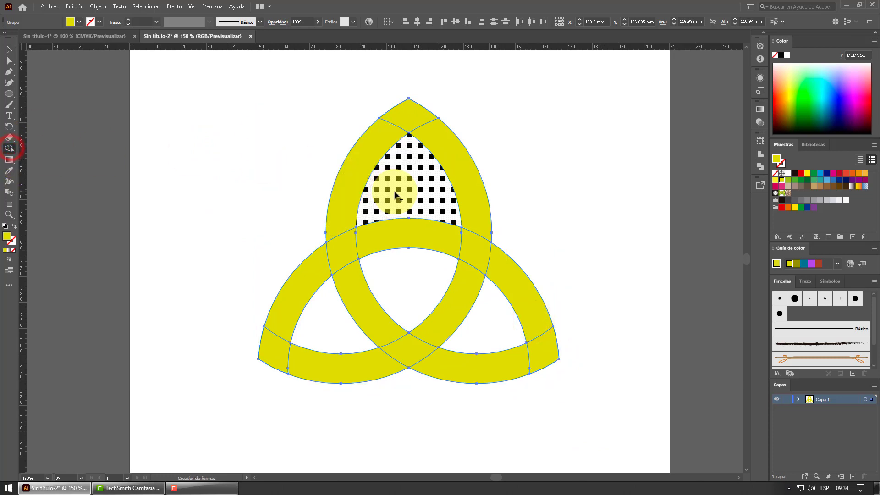
pyautogui.moveTo(380, 322)
pyautogui.mouseDown()
pyautogui.moveTo(353, 292)
pyautogui.moveTo(339, 236)
pyautogui.moveTo(344, 192)
pyautogui.moveTo(365, 155)
pyautogui.moveTo(409, 118)
pyautogui.moveTo(421, 121)
pyautogui.moveTo(444, 137)
pyautogui.moveTo(470, 209)
pyautogui.mouseUp()
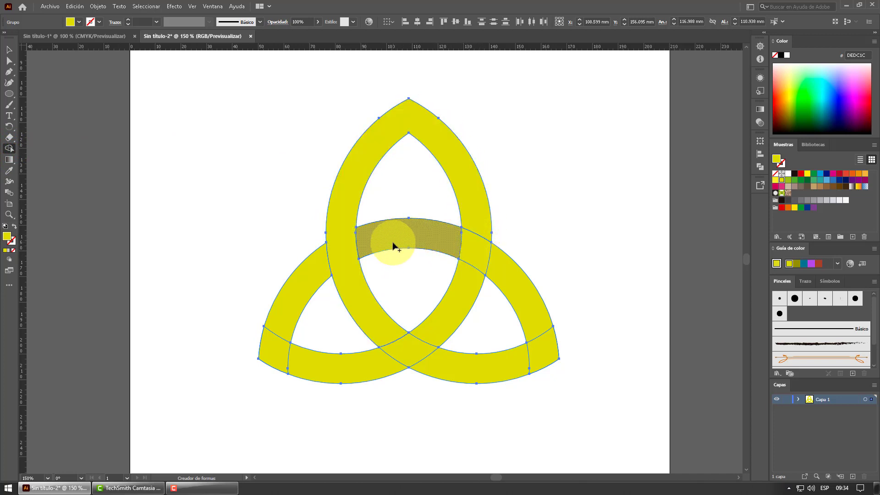
pyautogui.moveTo(388, 238)
pyautogui.mouseDown()
pyautogui.moveTo(487, 255)
pyautogui.moveTo(530, 308)
pyautogui.moveTo(539, 354)
pyautogui.moveTo(463, 368)
pyautogui.moveTo(452, 359)
pyautogui.mouseUp()
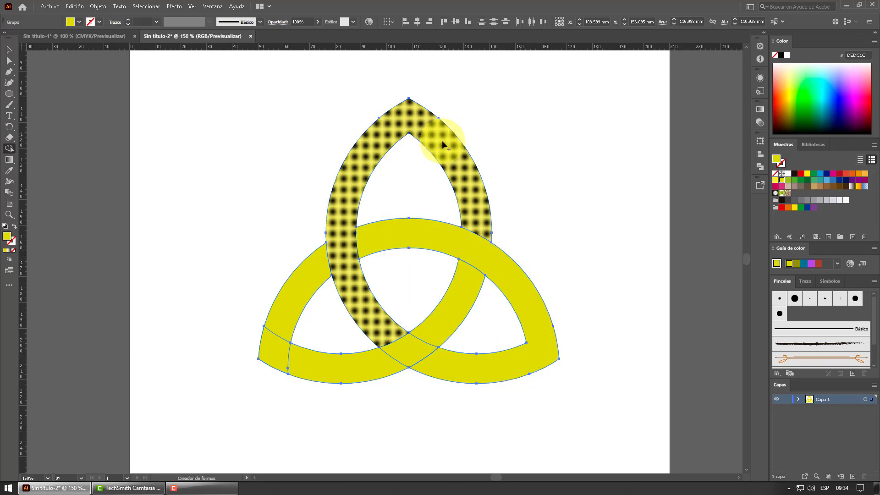
pyautogui.moveTo(458, 298)
pyautogui.mouseDown()
pyautogui.moveTo(412, 355)
pyautogui.moveTo(370, 375)
pyautogui.moveTo(320, 379)
pyautogui.moveTo(285, 370)
pyautogui.moveTo(280, 330)
pyautogui.moveTo(295, 296)
pyautogui.mouseUp()
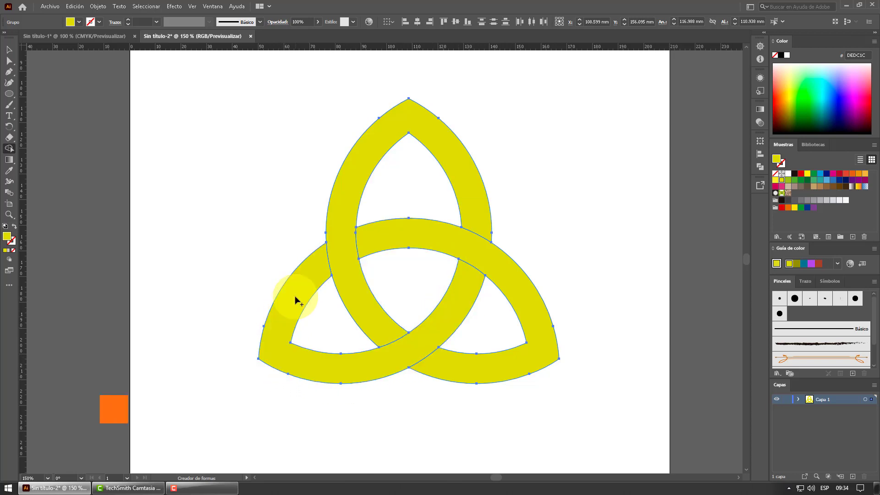
# Give the whole knot a black 1 pt stroke around all three strands
pyautogui.click(9, 49)
pyautogui.click(210, 138)
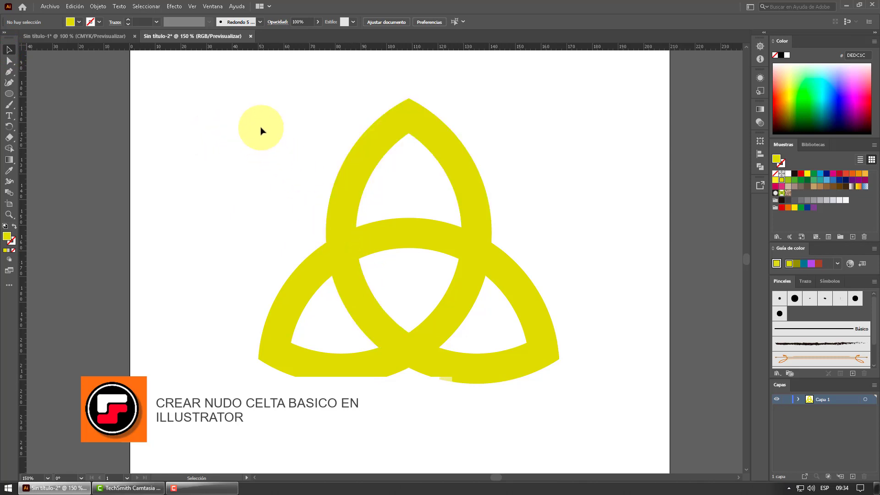
pyautogui.moveTo(260, 127); pyautogui.dragTo(570, 412)
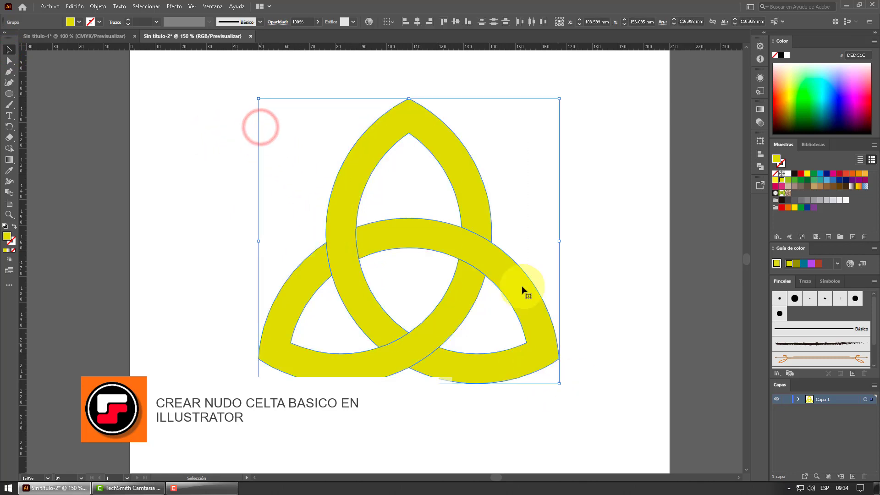
pyautogui.click(100, 22)
pyautogui.click(27, 38)
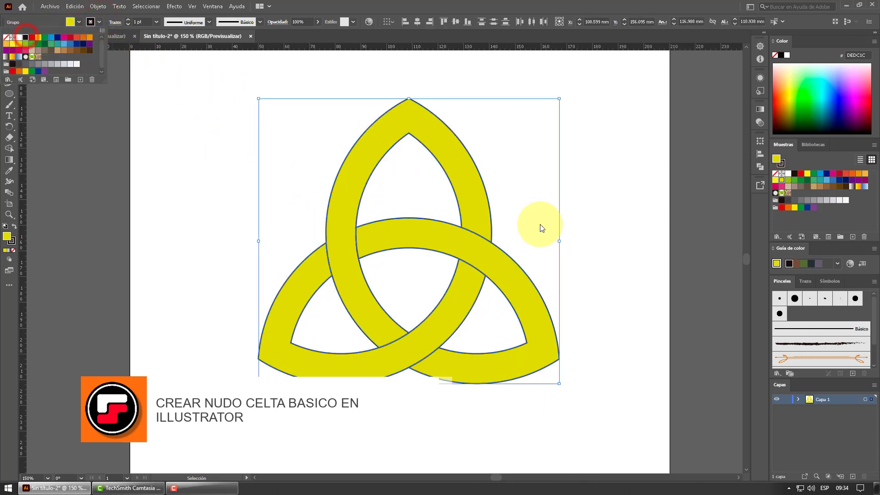
pyautogui.click(592, 238)
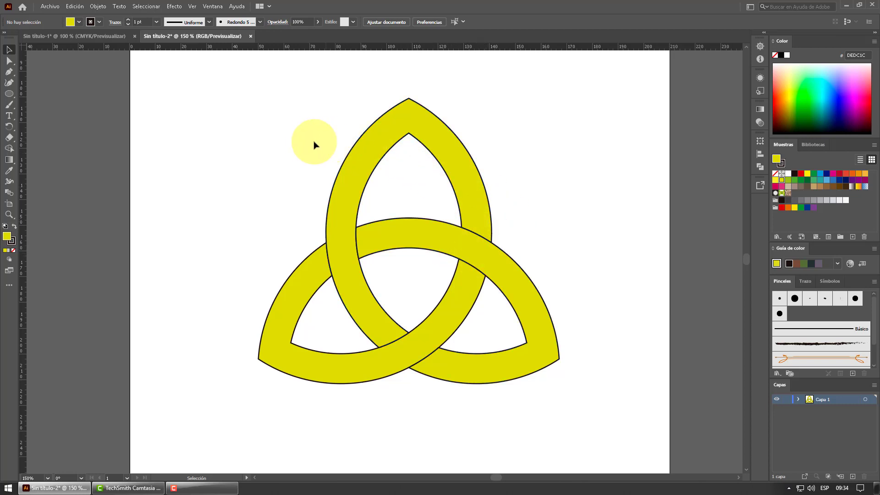
# Apply a freeform gradient in Lines mode to the strand that forms the knot's upper point
pyautogui.moveTo(265, 130); pyautogui.dragTo(575, 409)
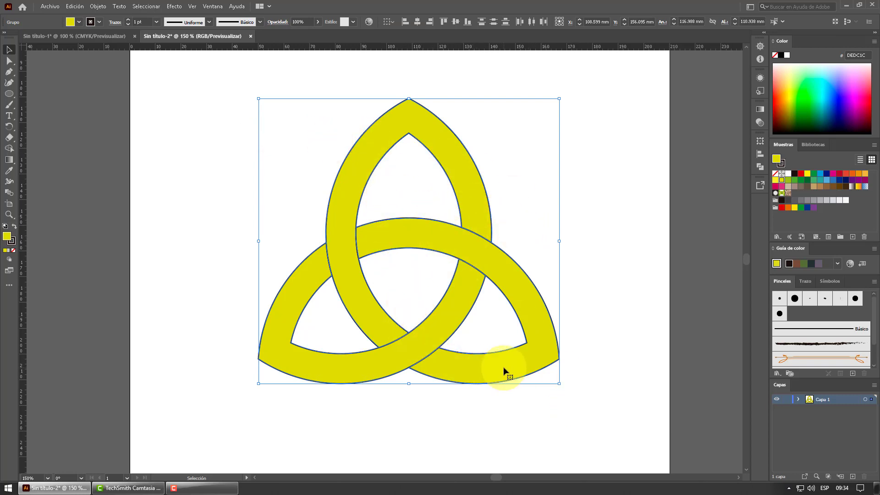
pyautogui.click(599, 266)
pyautogui.click(467, 186)
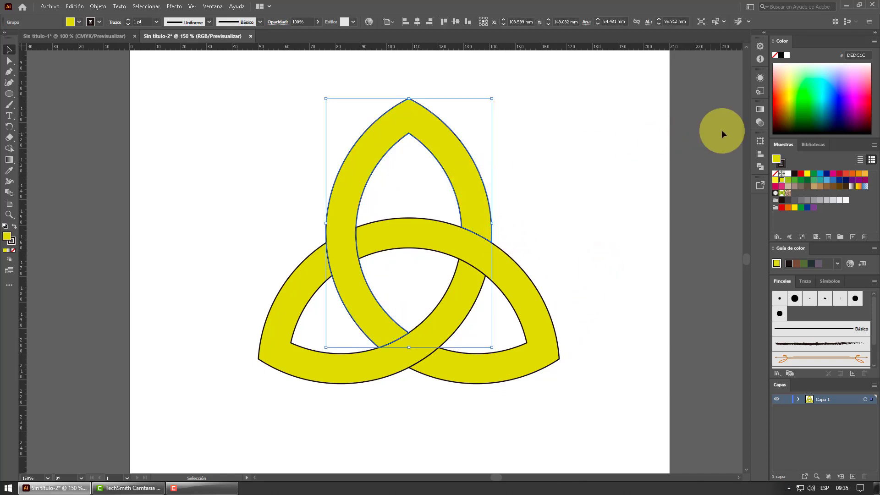
pyautogui.click(758, 111)
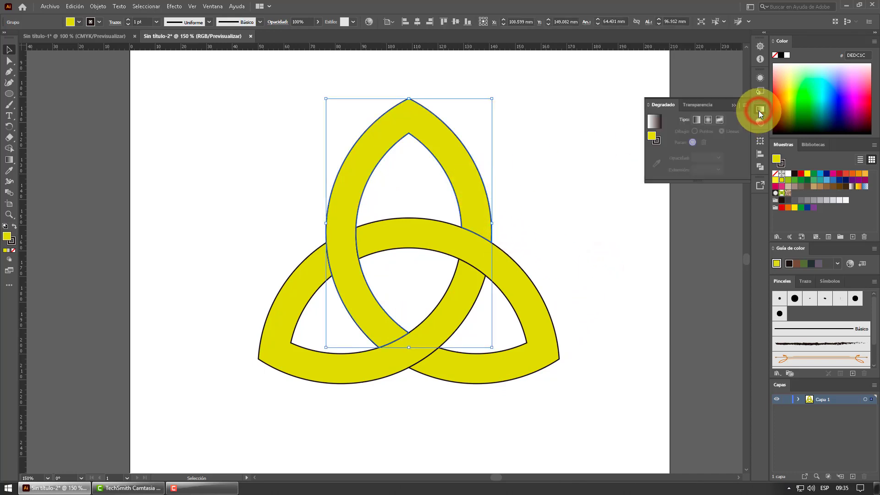
pyautogui.click(719, 120)
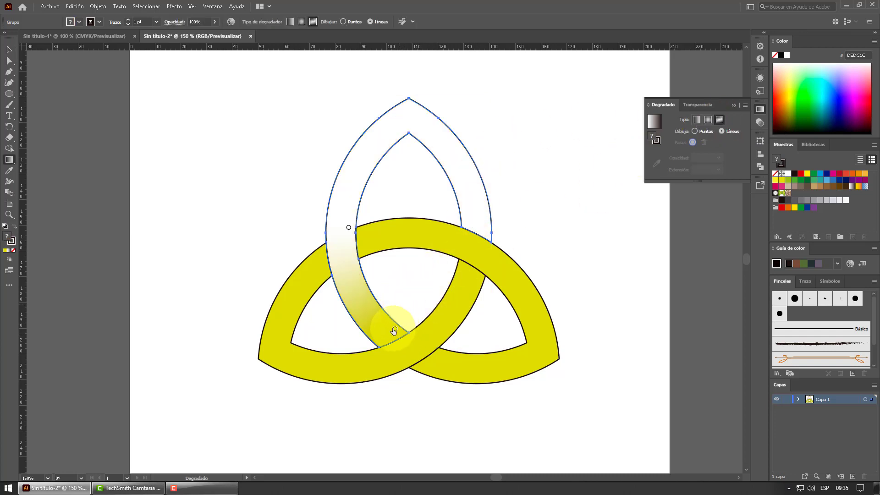
# Run the gradient line along the middle of the upper strand, from its lower end over the tip to its right end, adding colour stops
pyautogui.moveTo(394, 331); pyautogui.dragTo(394, 339)
pyautogui.click(395, 331)
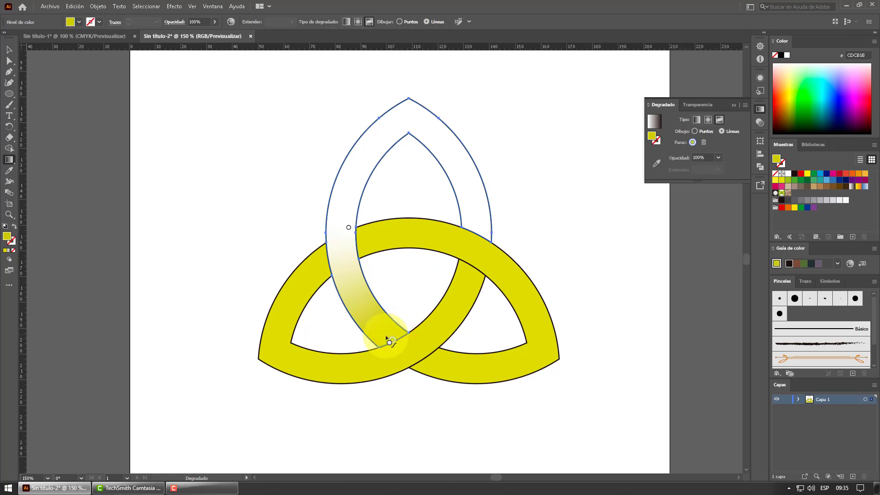
pyautogui.click(347, 237)
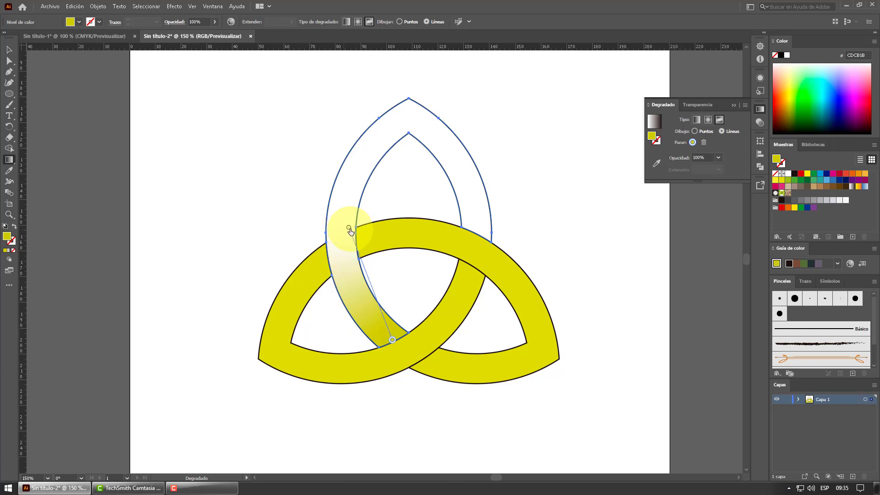
pyautogui.click(348, 229)
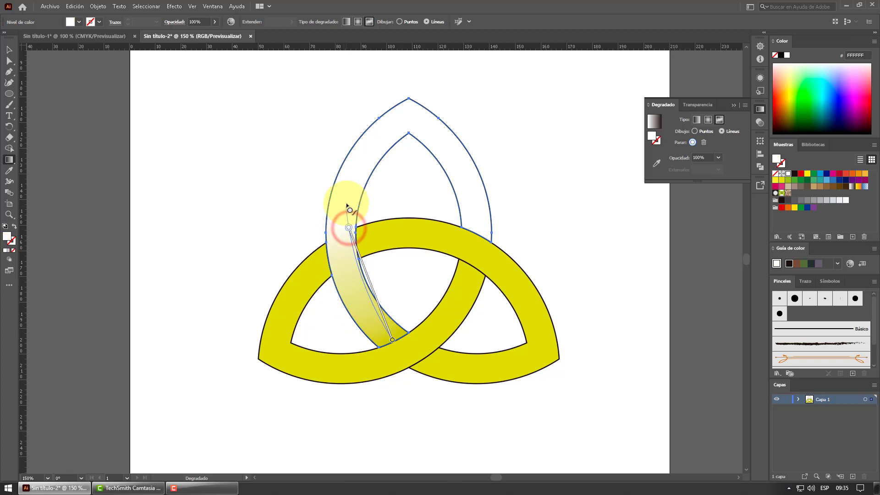
pyautogui.click(408, 114)
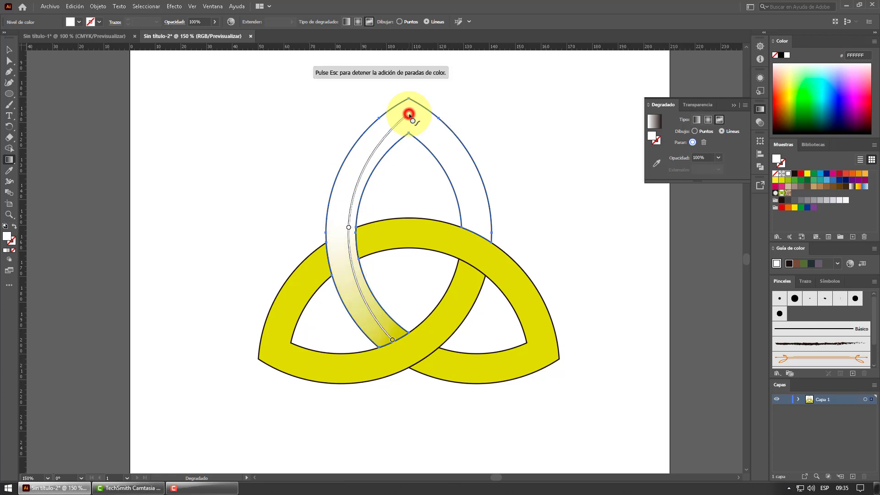
pyautogui.click(461, 173)
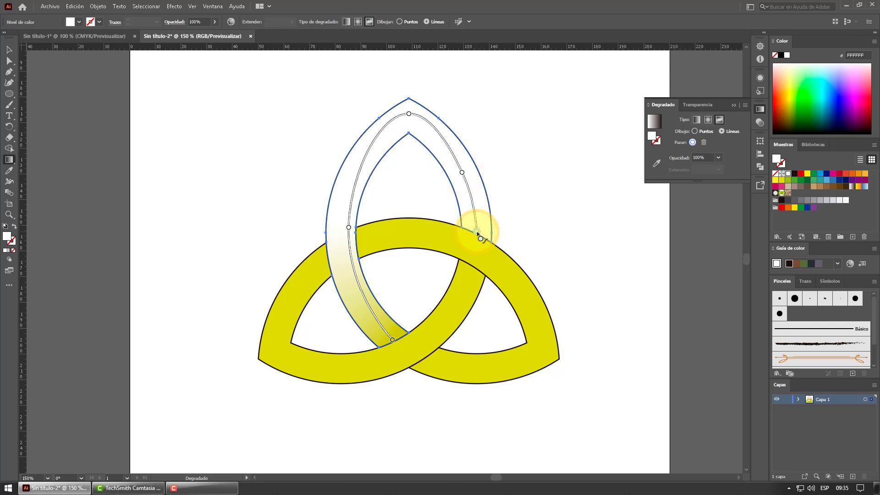
pyautogui.click(803, 188)
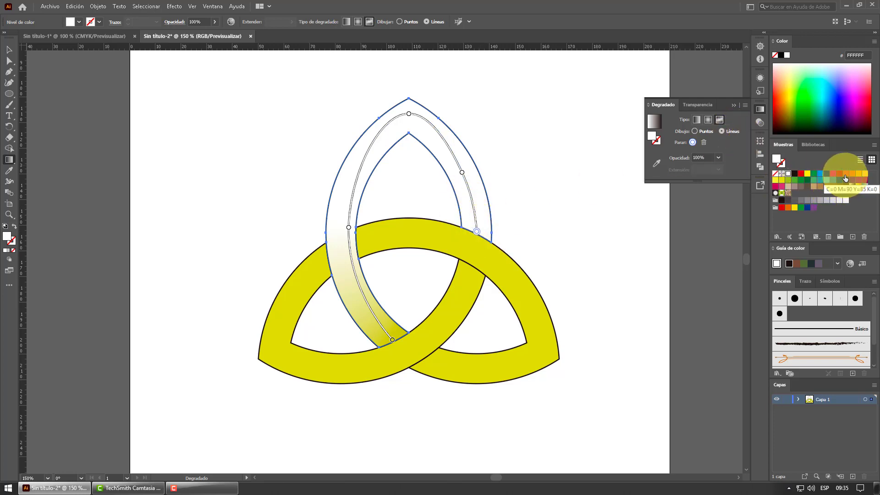
# Colour the upper strand's right-hand stops red at the end and orange midway, and make the stop at the tip yellow
pyautogui.click(846, 178)
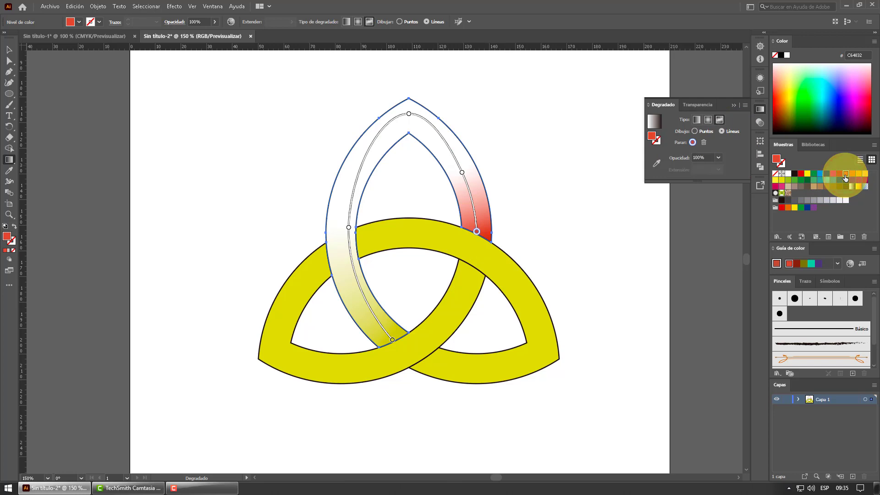
pyautogui.click(461, 174)
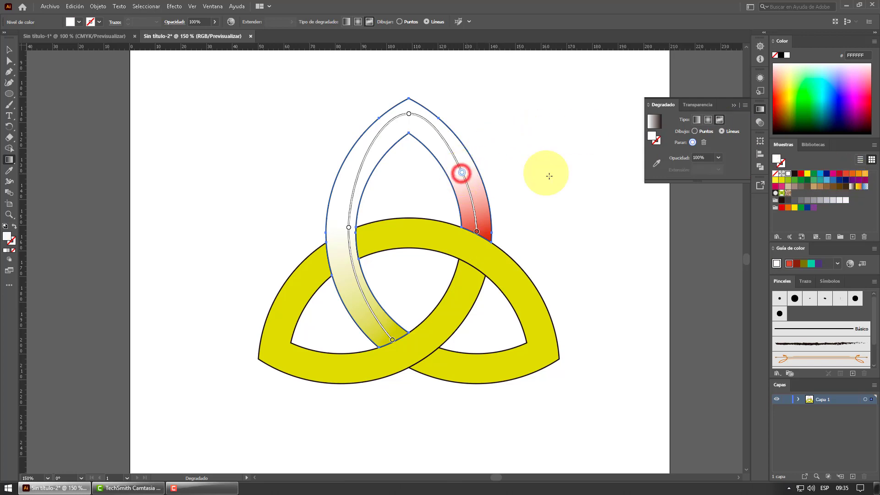
pyautogui.click(859, 175)
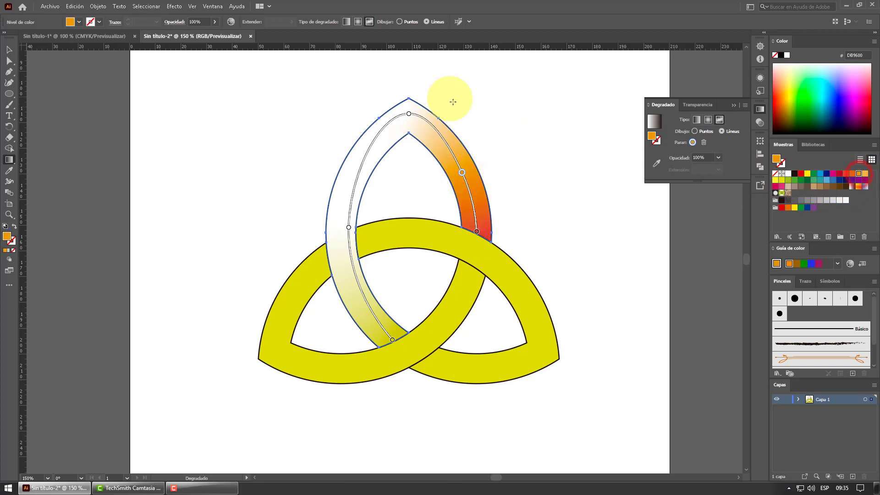
pyautogui.click(409, 115)
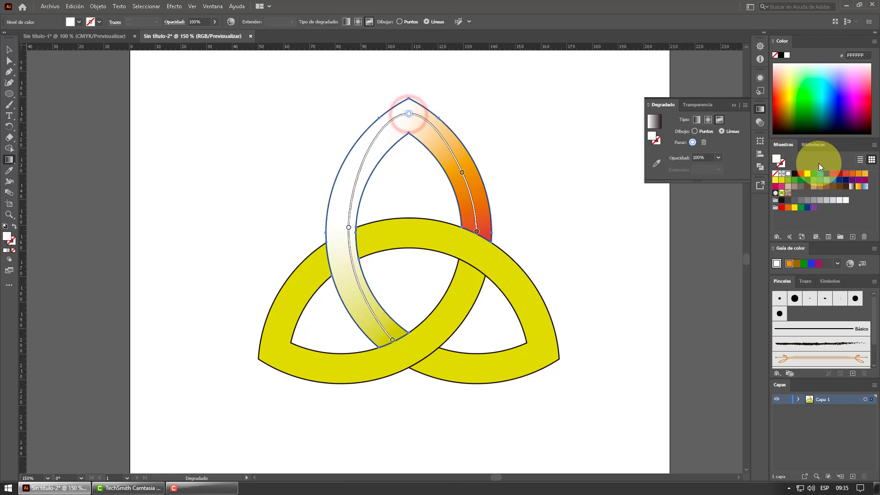
pyautogui.click(806, 174)
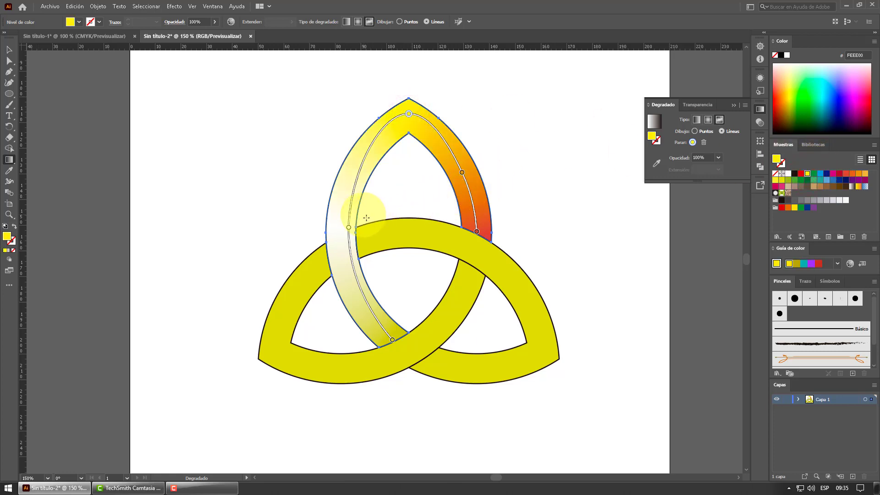
# Colour the upper strand's left-side stop orange and its lower end stop red, and deselect the strand
pyautogui.click(349, 228)
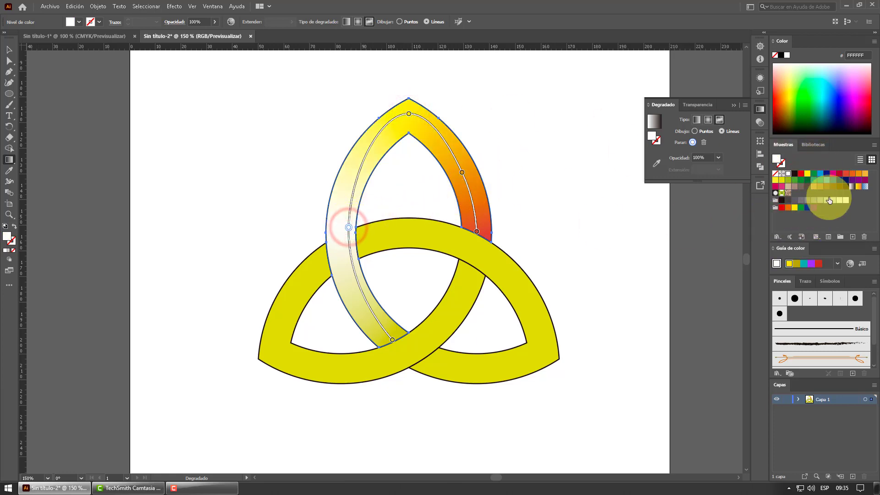
pyautogui.click(852, 177)
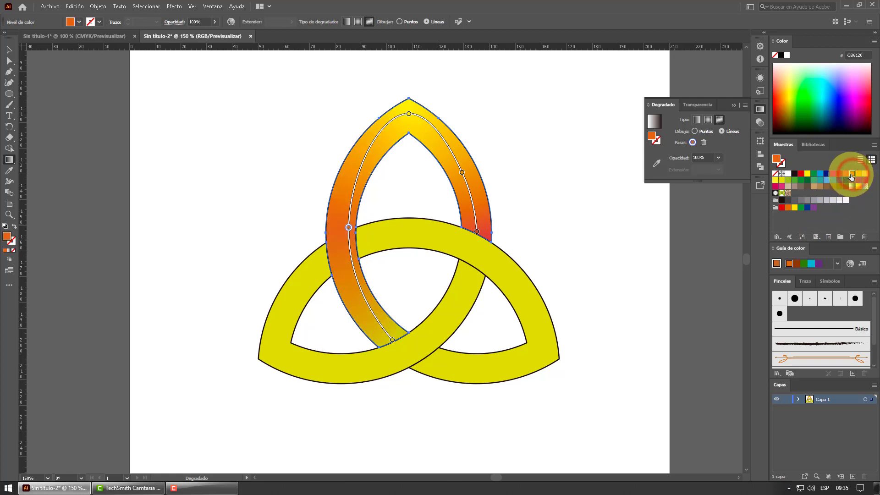
pyautogui.click(857, 176)
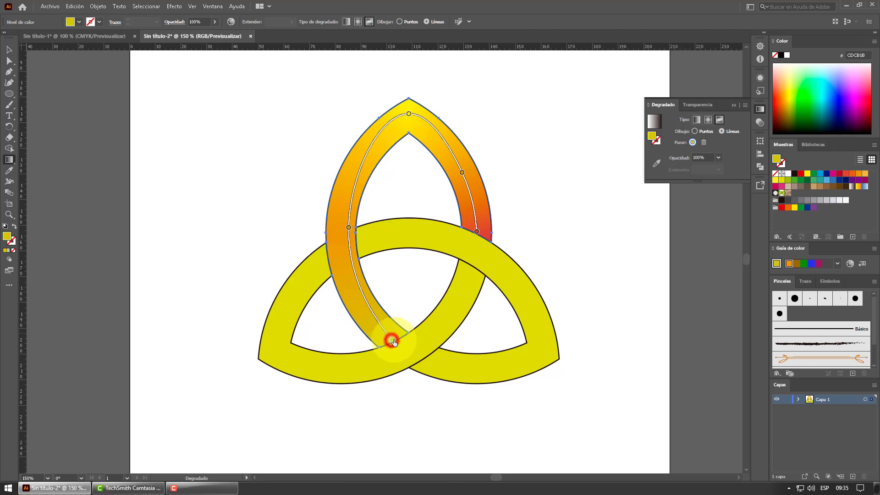
pyautogui.click(844, 176)
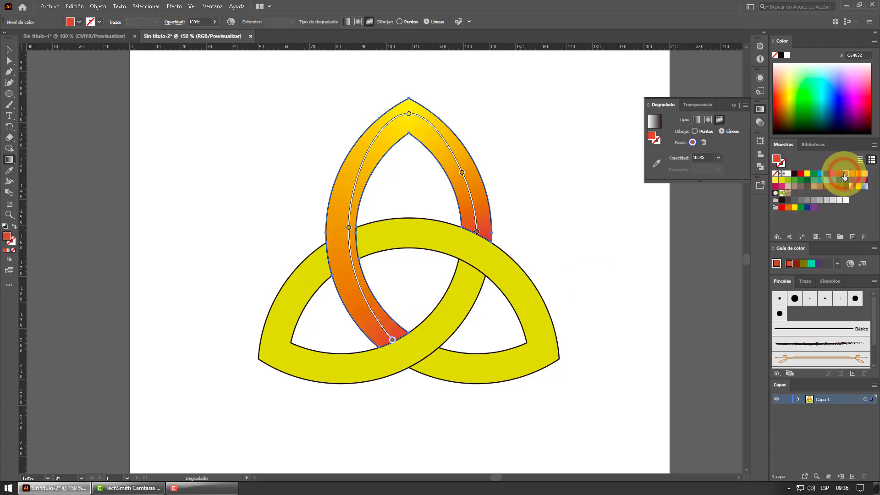
pyautogui.click(9, 49)
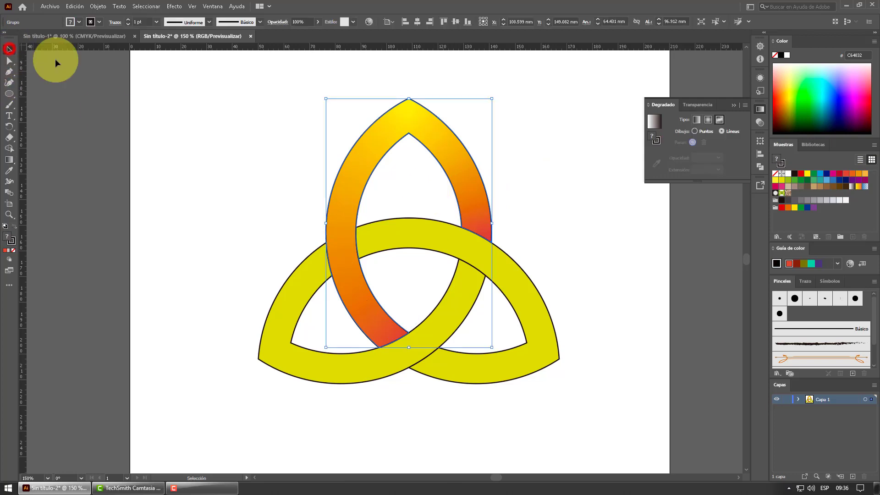
pyautogui.click(226, 117)
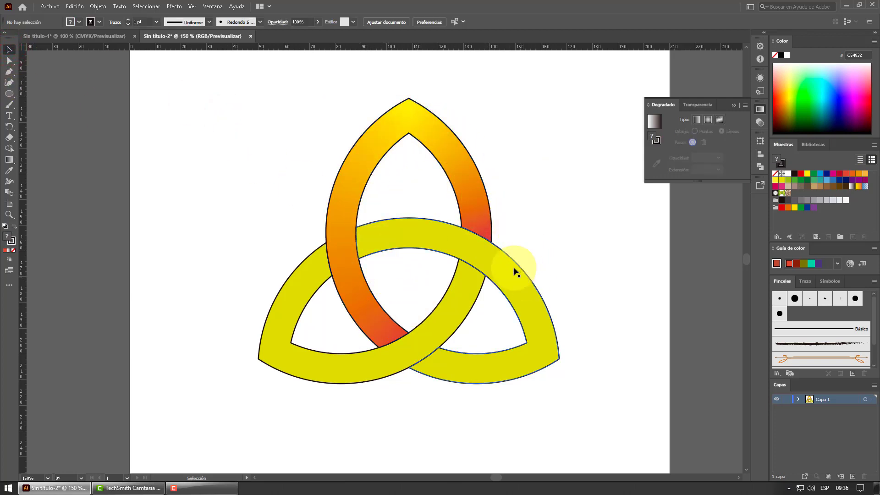
# Apply a freeform gradient in Lines mode to the right-hand strand and place its white stop at the strand's upper-left end
pyautogui.click(503, 278)
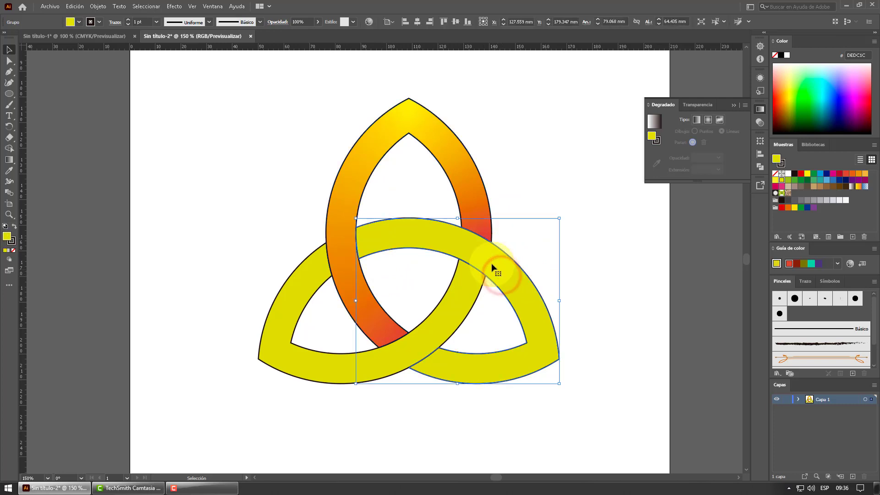
pyautogui.click(718, 119)
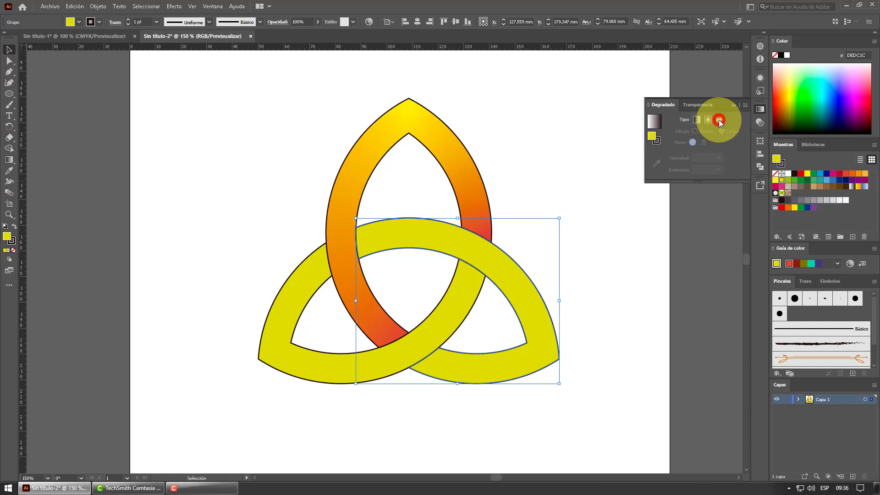
pyautogui.click(361, 246)
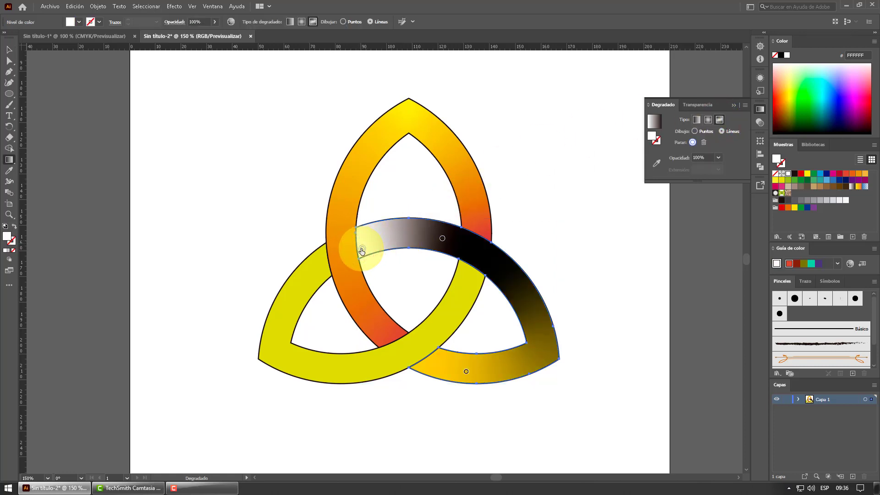
pyautogui.click(358, 243)
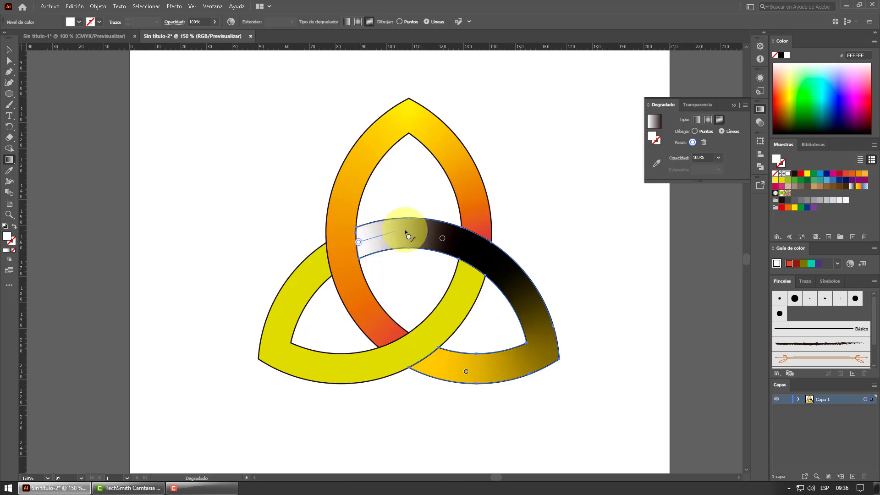
# Continue the gradient line along the right-hand strand through its existing stops, adding stops at the right corner and the lower end
pyautogui.click(442, 239)
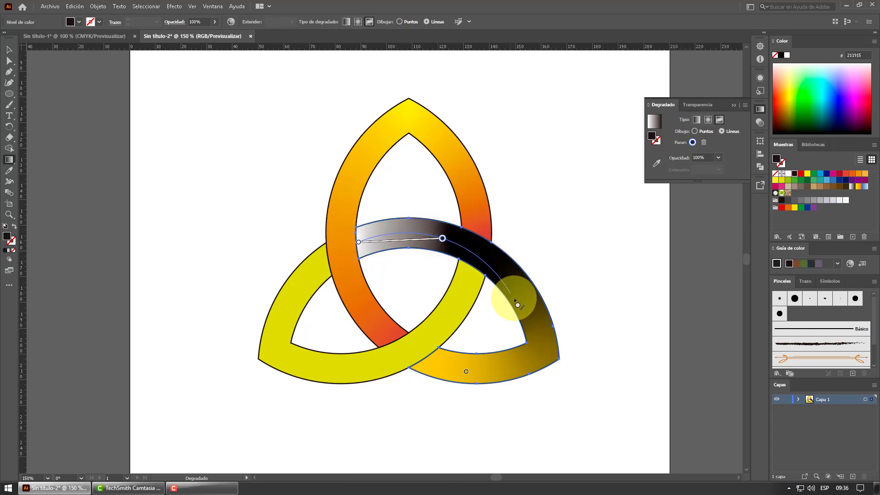
pyautogui.click(524, 310)
pyautogui.moveTo(525, 309); pyautogui.dragTo(543, 349)
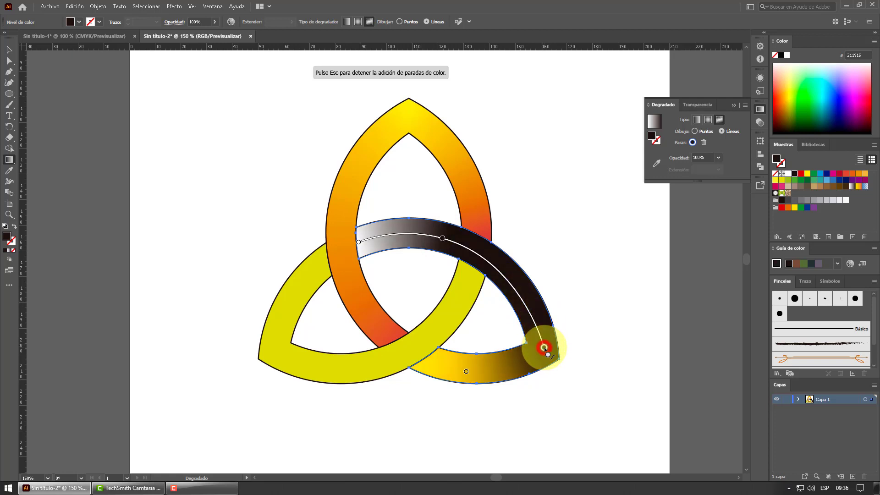
pyautogui.click(466, 372)
pyautogui.click(466, 372)
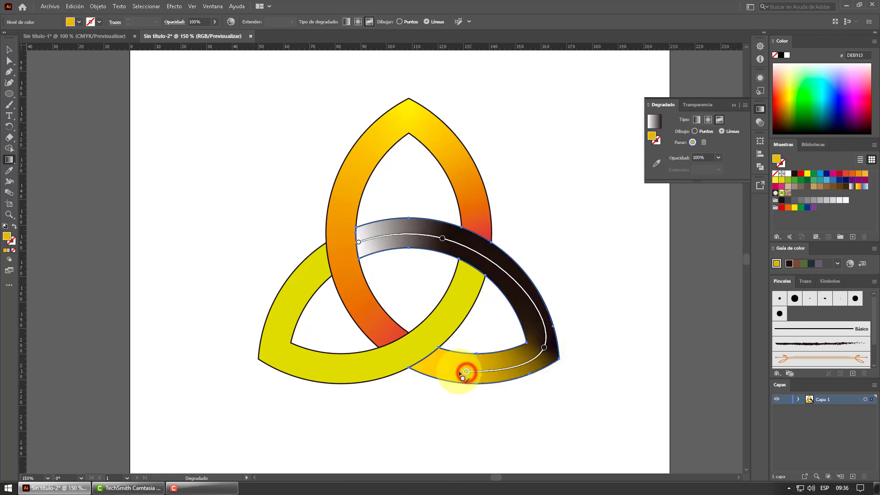
pyautogui.click(426, 359)
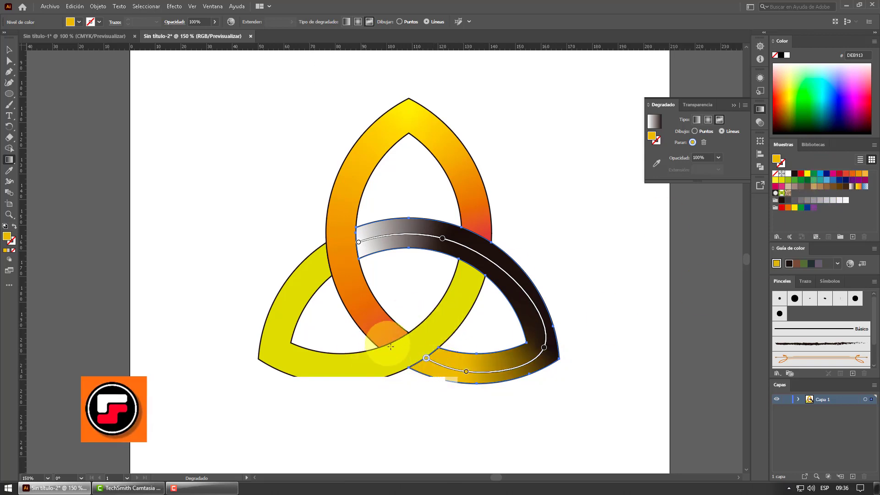
# Colour the right-hand strand's lower end stop red, the stop beside it orange and the stop at the right corner yellow
pyautogui.click(844, 176)
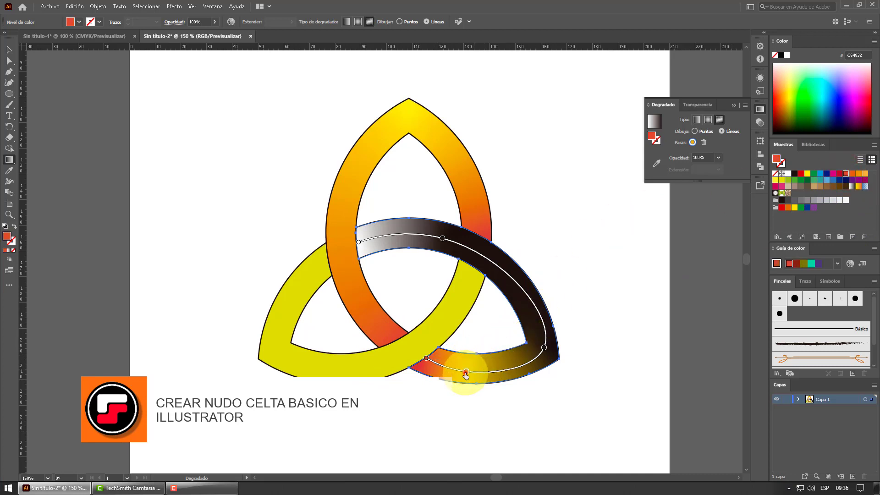
pyautogui.click(855, 173)
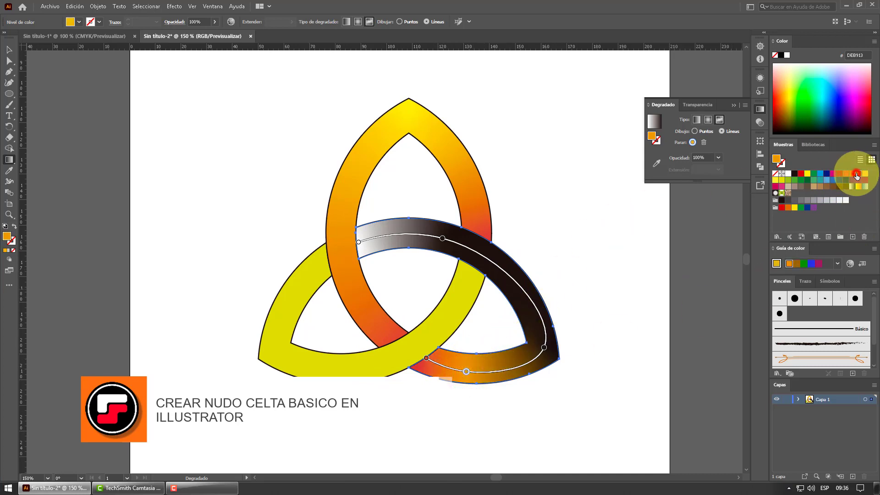
pyautogui.click(544, 348)
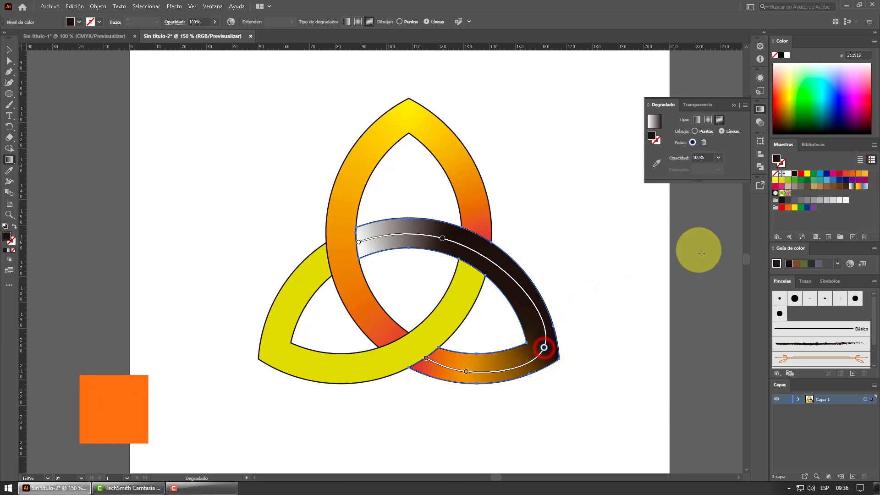
pyautogui.click(807, 173)
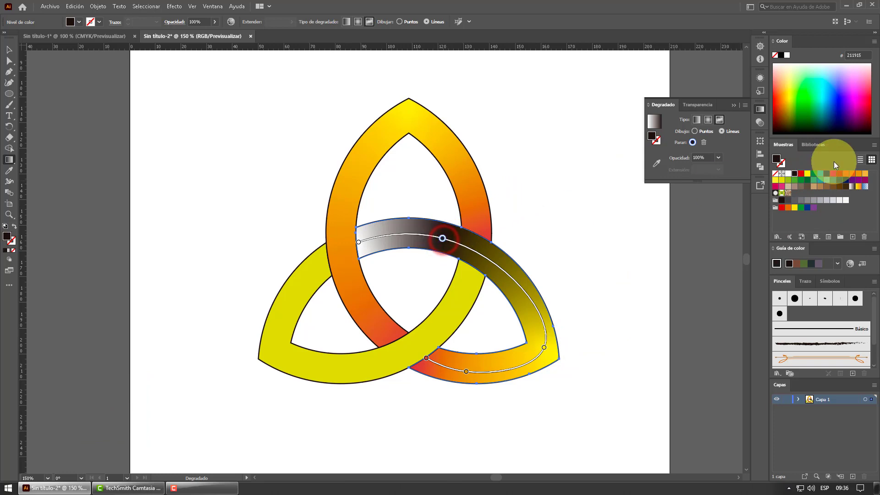
# Colour the right-hand strand's upper stop orange and its upper-left end stop red, and deselect the strand
pyautogui.click(858, 174)
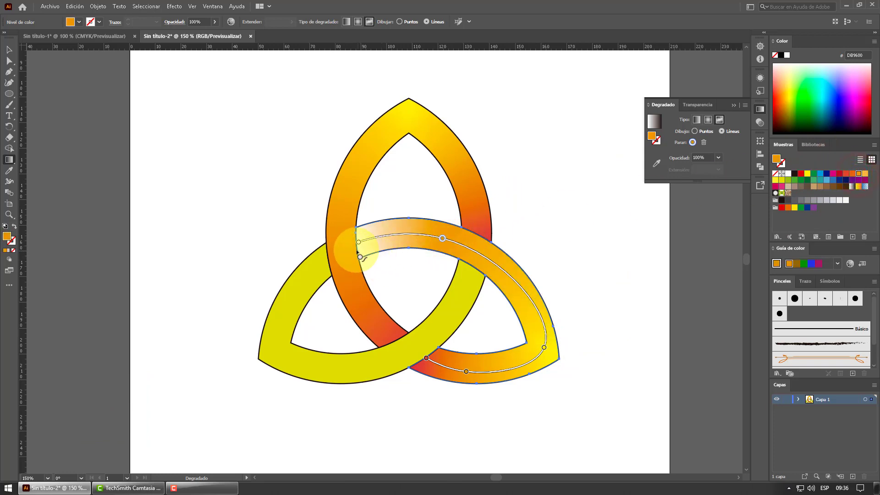
pyautogui.click(358, 243)
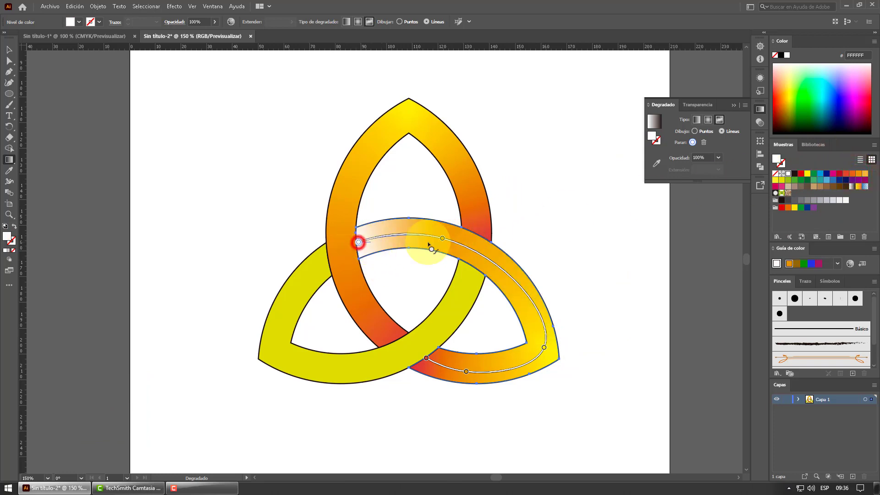
pyautogui.click(845, 174)
pyautogui.click(398, 230)
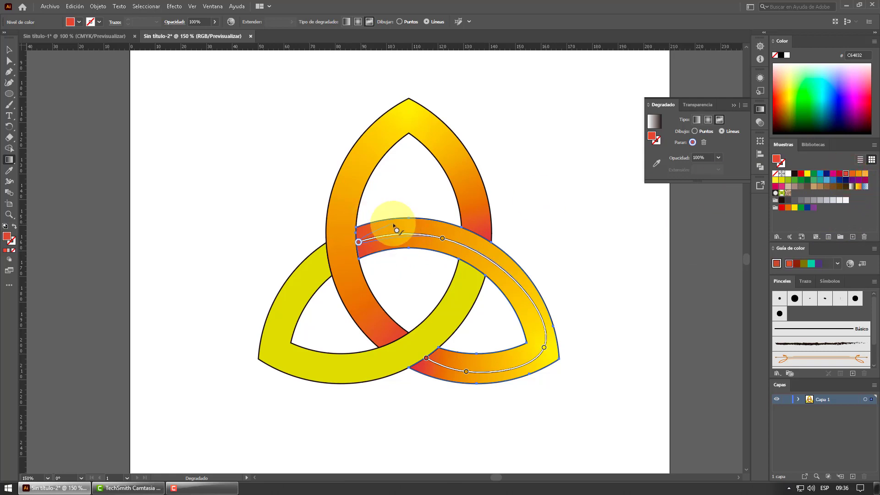
pyautogui.click(9, 50)
pyautogui.click(202, 158)
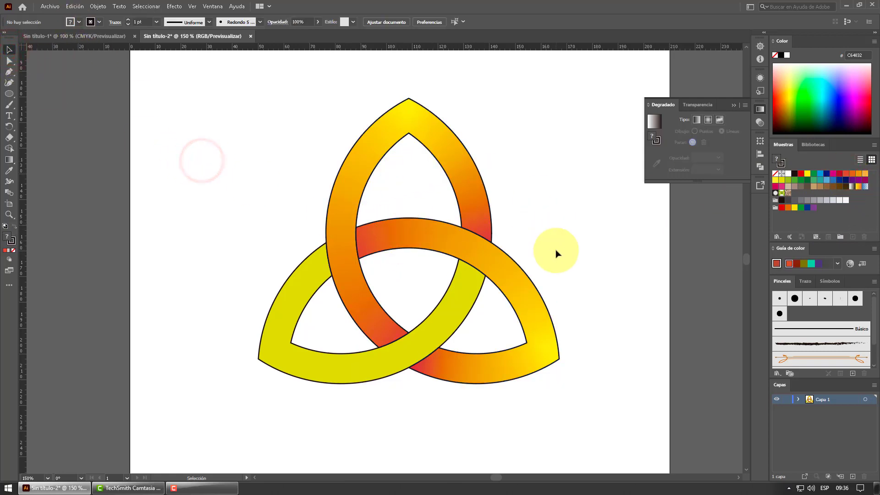
# Apply a freeform gradient to the lower-left strand and move its orange stop from the inner edge to the middle of the upper end
pyautogui.click(432, 335)
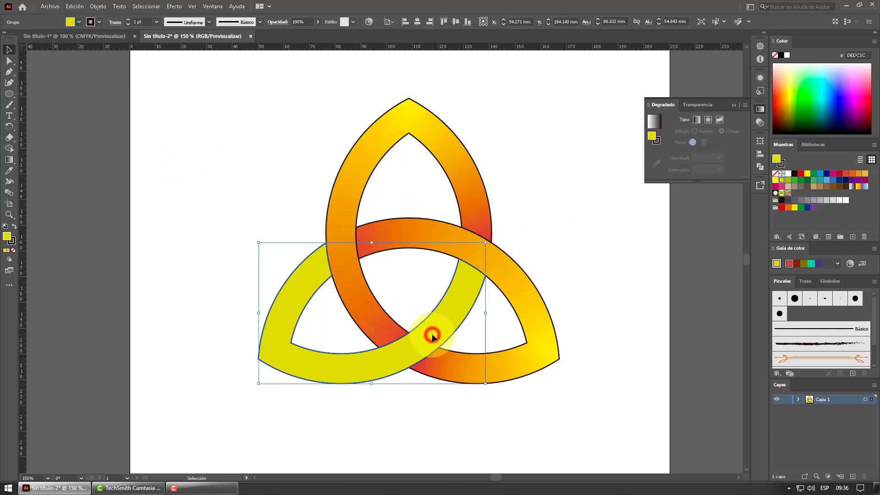
pyautogui.click(720, 120)
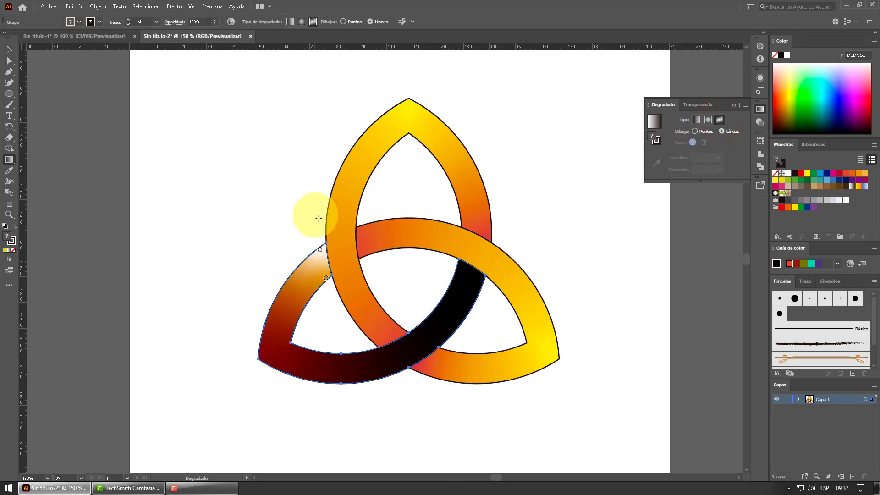
pyautogui.click(326, 279)
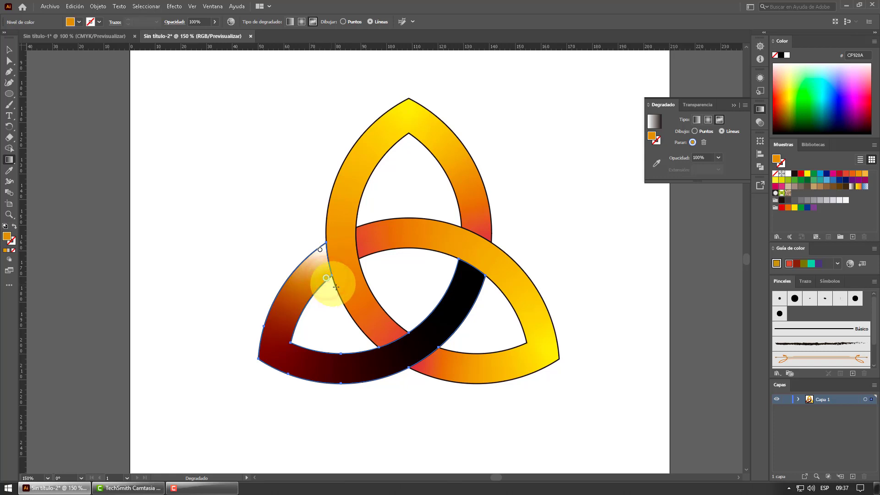
pyautogui.moveTo(325, 278); pyautogui.dragTo(327, 264)
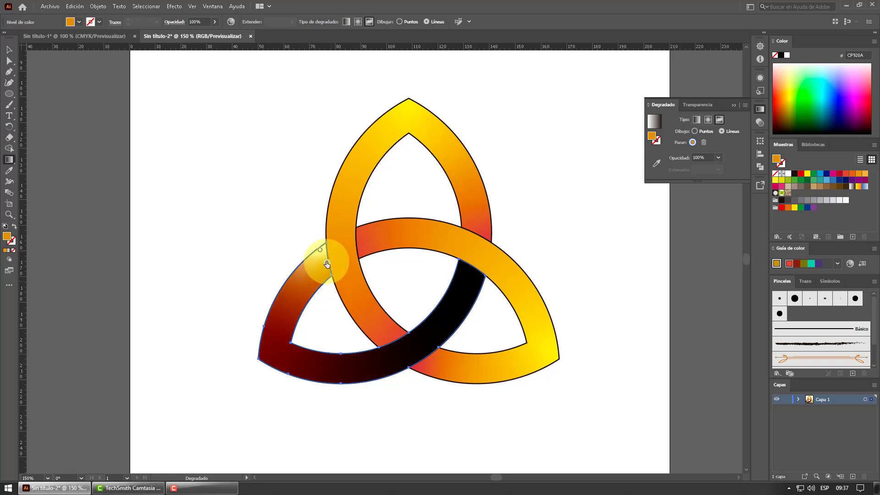
# Draw the gradient line along the lower-left strand, adding stops on the left side, at the corner, before the crossing and at the far end
pyautogui.click(293, 319)
pyautogui.click(287, 304)
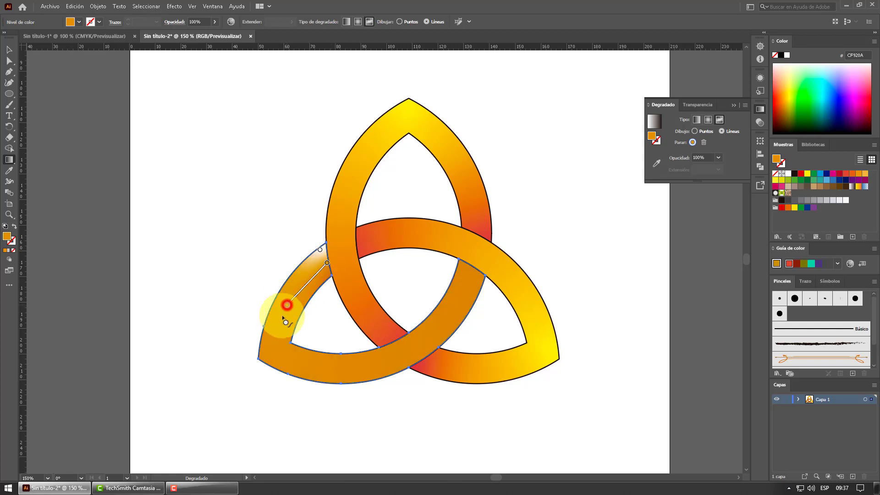
pyautogui.click(274, 352)
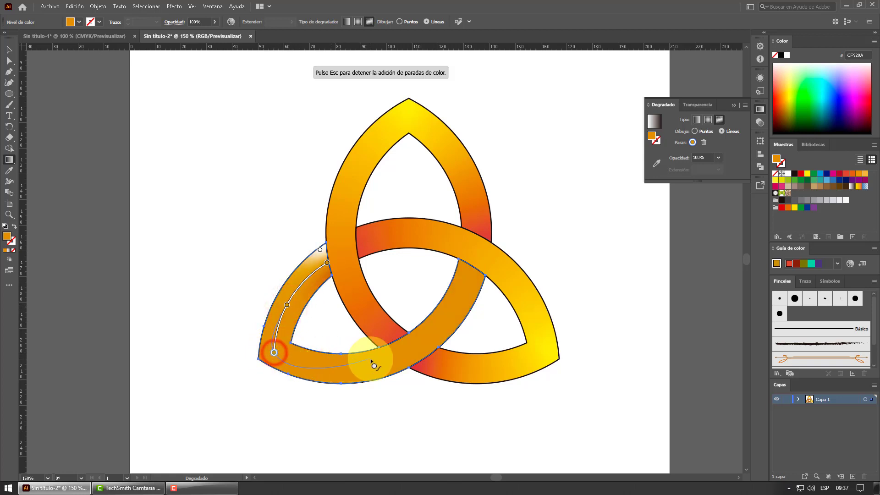
pyautogui.click(400, 355)
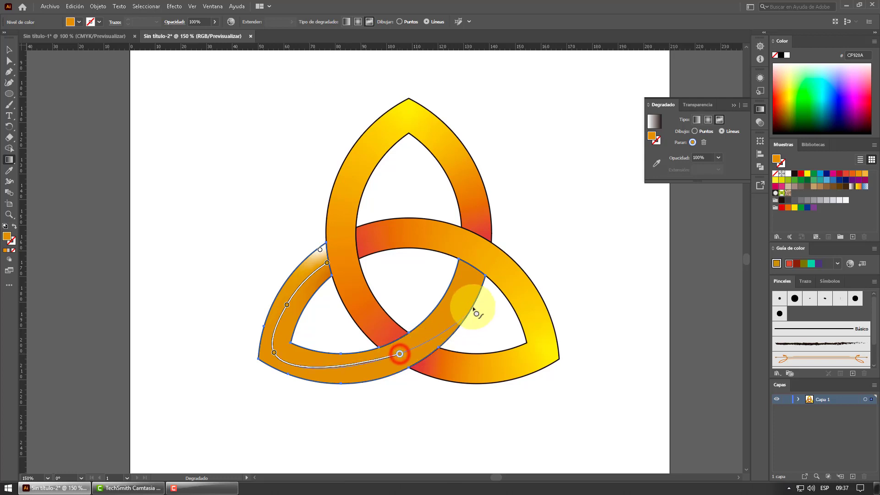
pyautogui.click(473, 268)
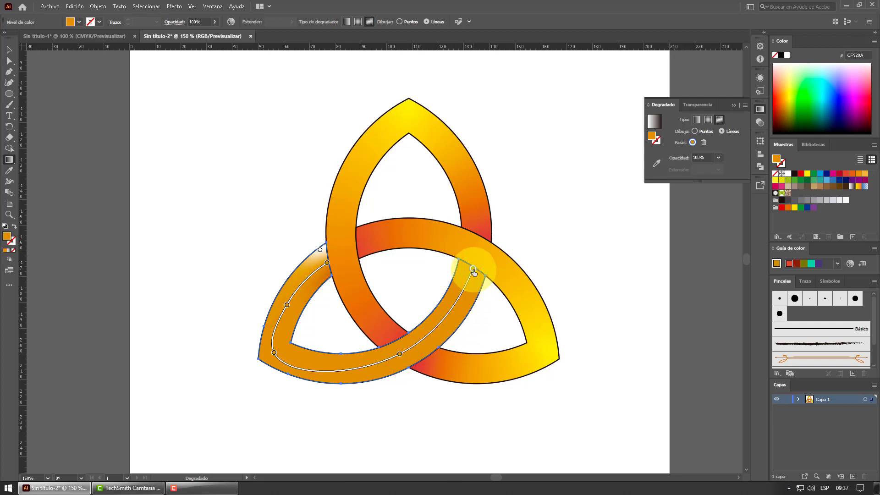
# Colour the lower-left strand's far end stop red, the stop near the crossing orange and the corner stop yellow
pyautogui.click(846, 175)
pyautogui.click(400, 355)
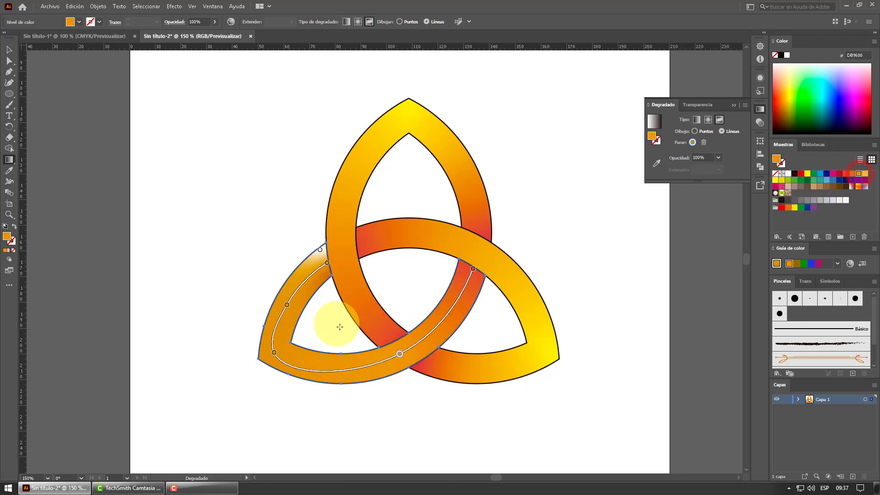
pyautogui.click(275, 352)
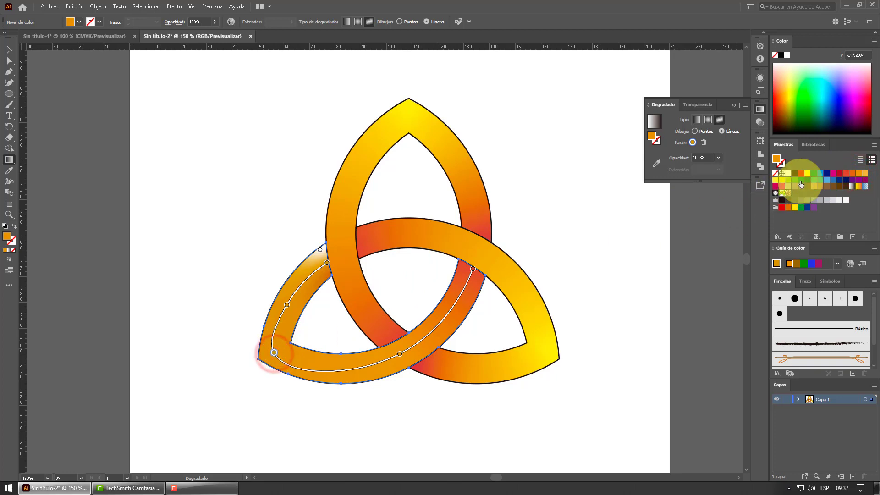
pyautogui.click(807, 173)
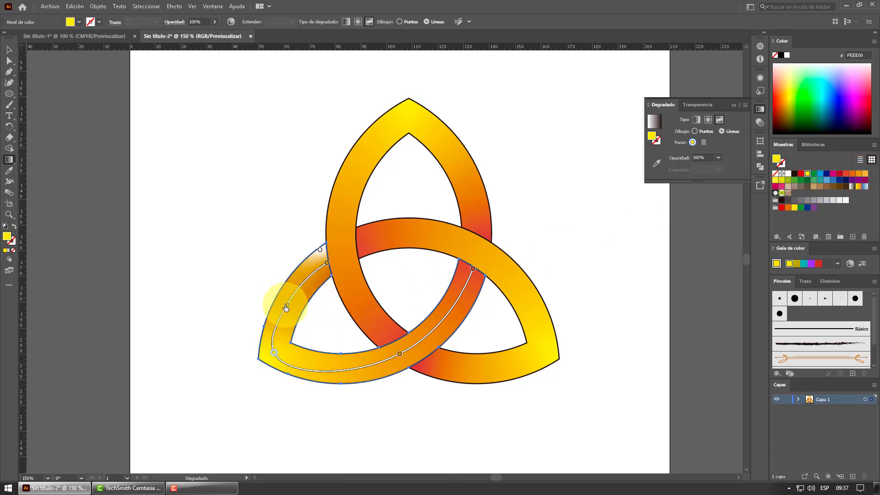
# Colour the lower-left strand's left-side stop orange and the stop at its upper end red
pyautogui.click(859, 178)
pyautogui.click(325, 262)
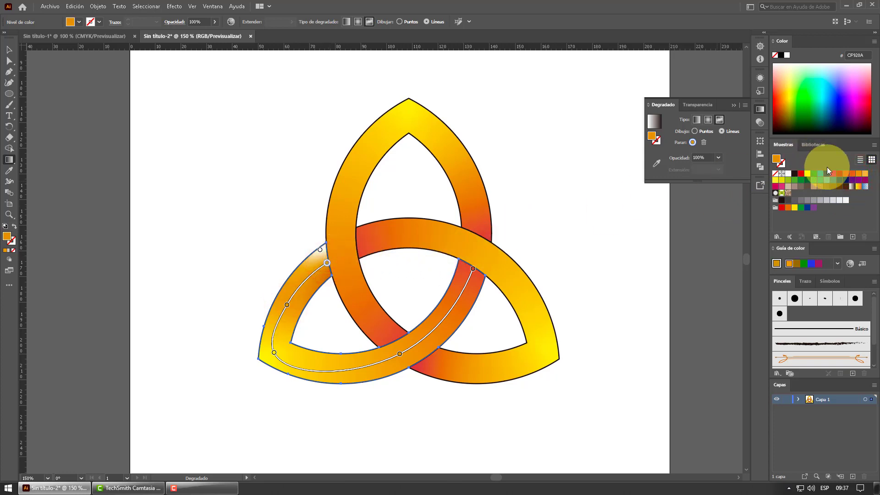
pyautogui.click(845, 175)
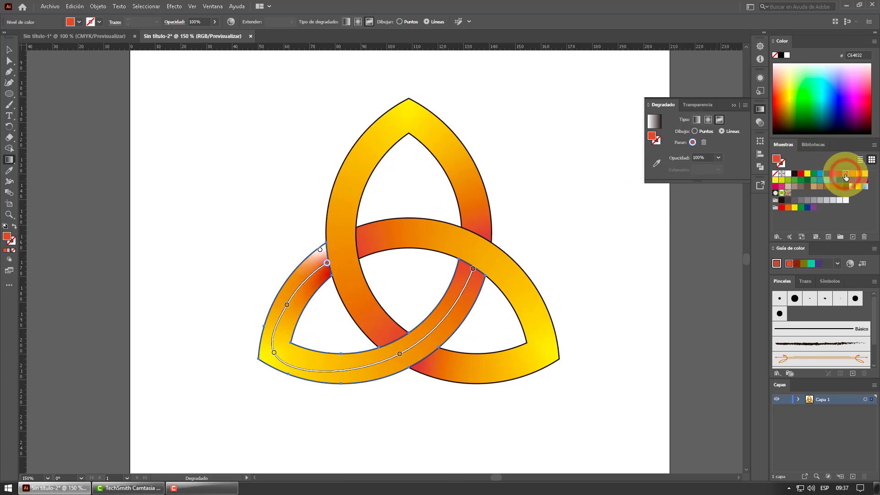
# Reset the lower-left strand's fill to the solid yellow DEDC1C, discarding its gradient
pyautogui.press('v')
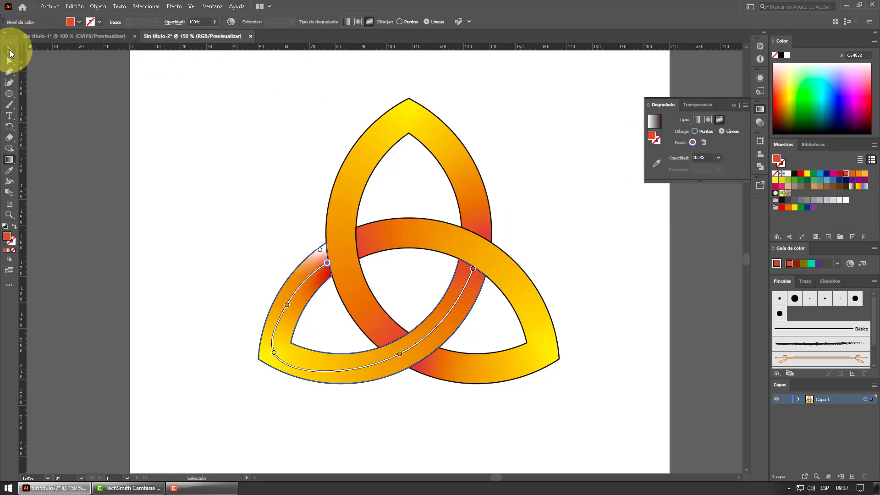
pyautogui.click(10, 53)
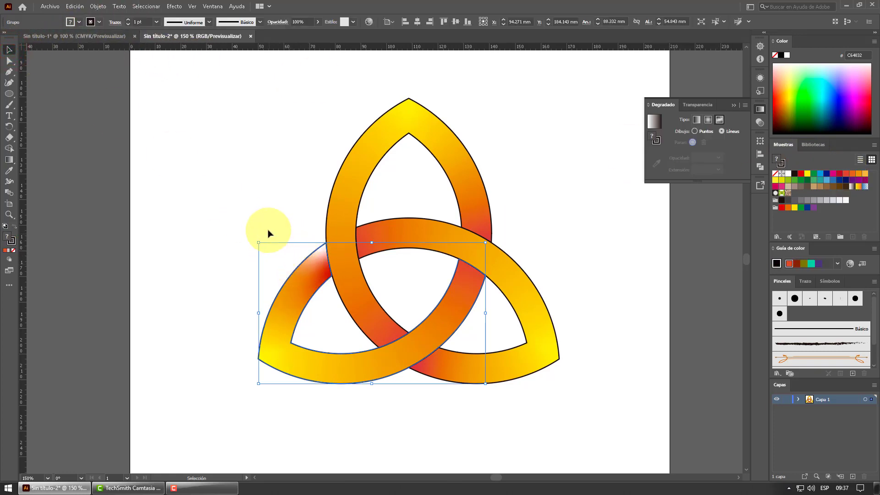
pyautogui.click(312, 270)
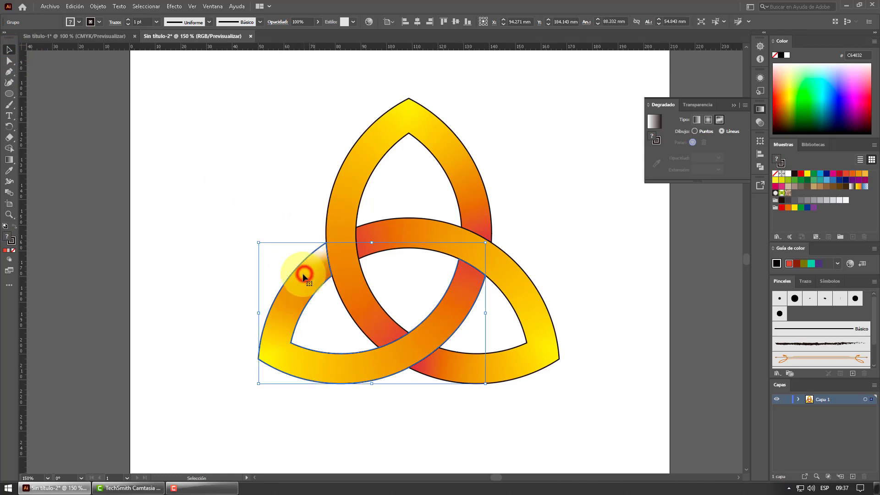
pyautogui.click(232, 233)
pyautogui.click(314, 281)
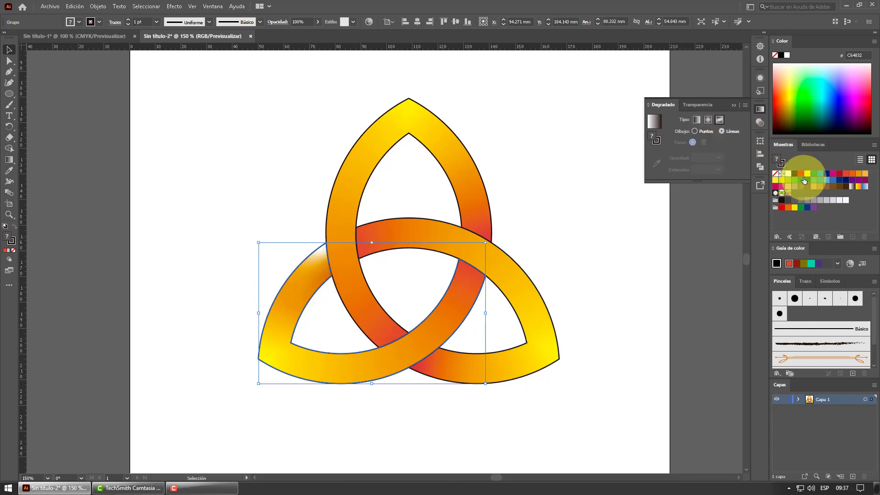
pyautogui.click(781, 180)
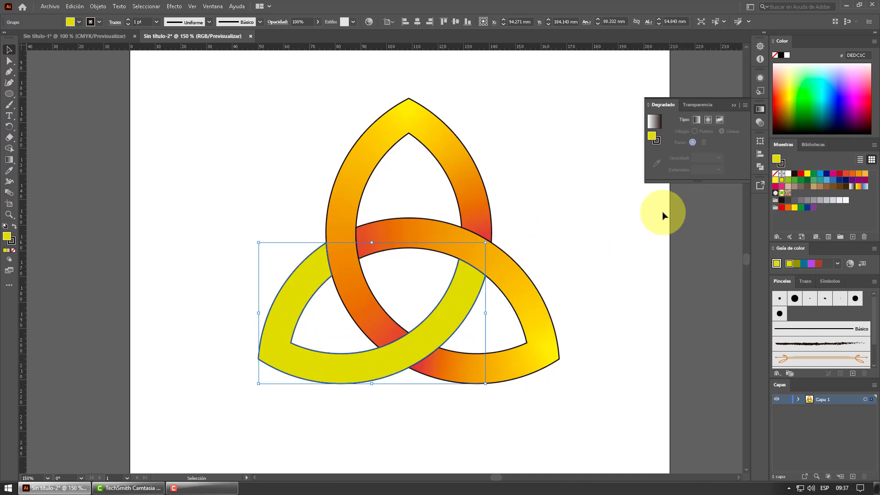
# Apply a freeform gradient to the lower-left strand and draw its line from the white stop, centred at the upper end, through the corner to the far end
pyautogui.click(719, 119)
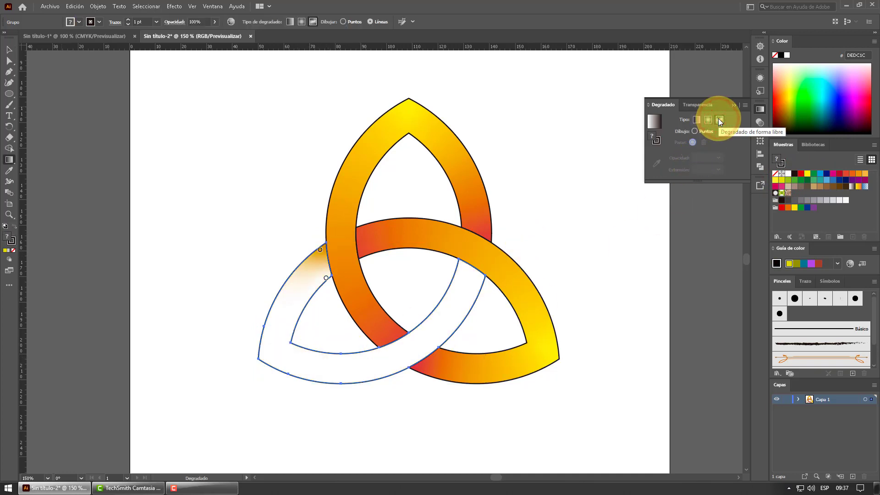
pyautogui.click(325, 278)
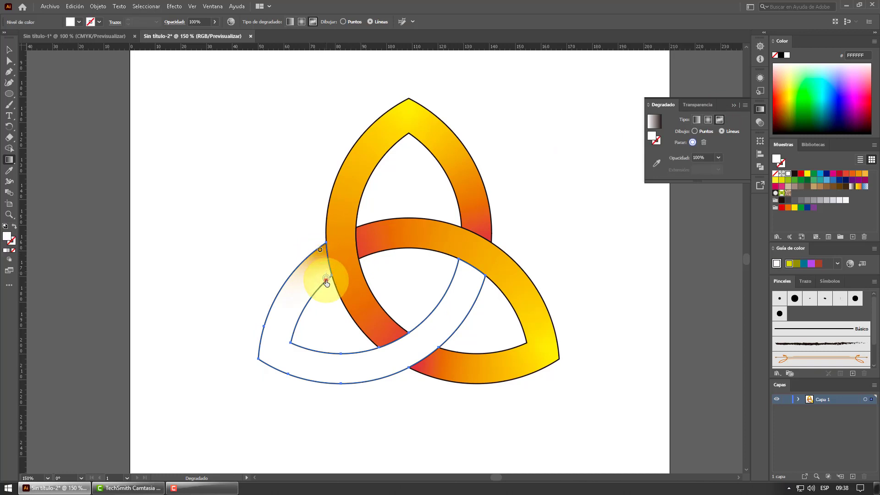
pyautogui.moveTo(326, 278); pyautogui.dragTo(327, 264)
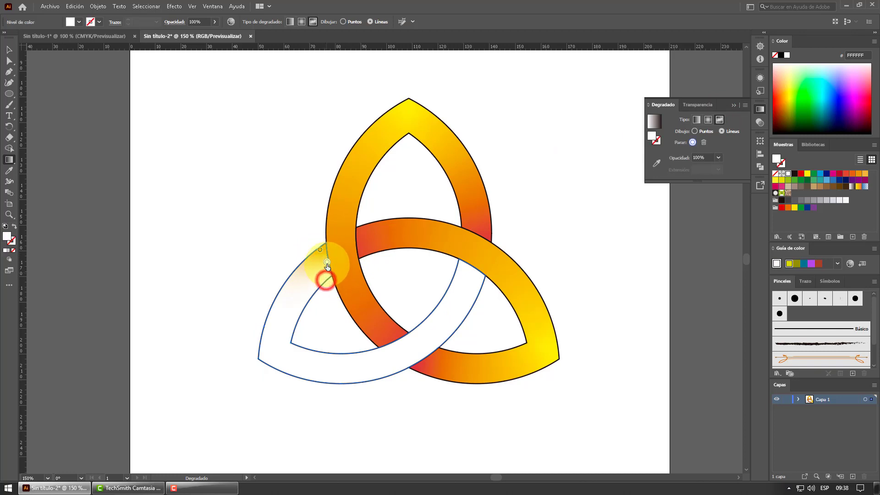
pyautogui.click(294, 295)
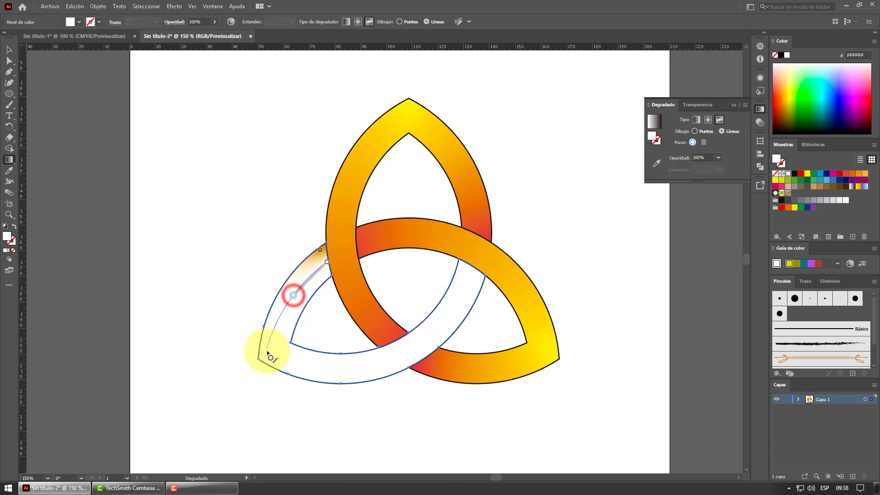
pyautogui.click(273, 349)
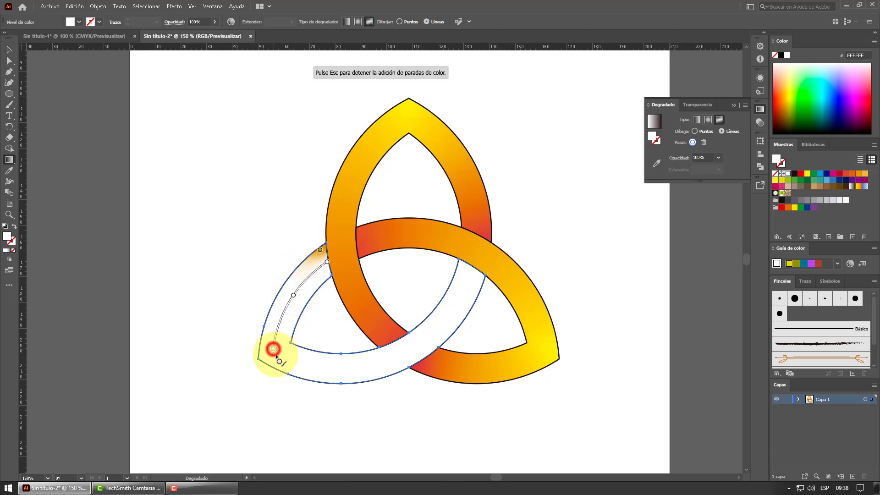
pyautogui.click(372, 364)
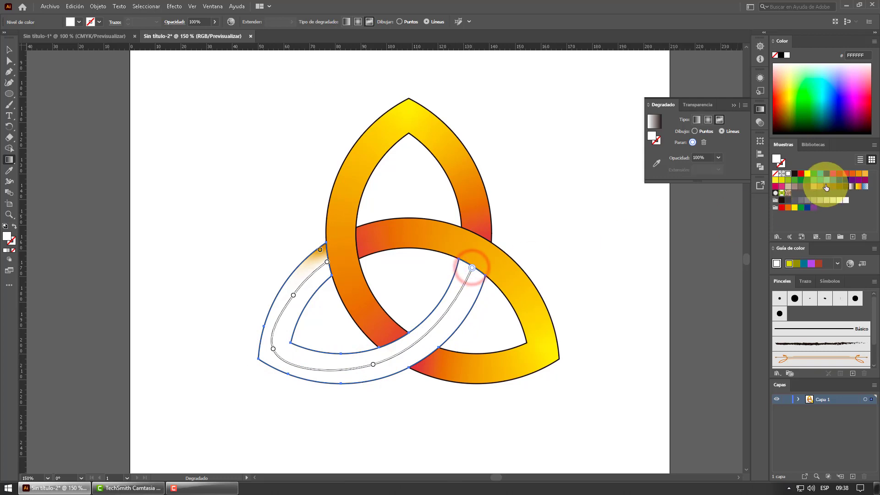
# Colour the lower-left strand's far end stop red and the stop along its lower side orange
pyautogui.click(845, 174)
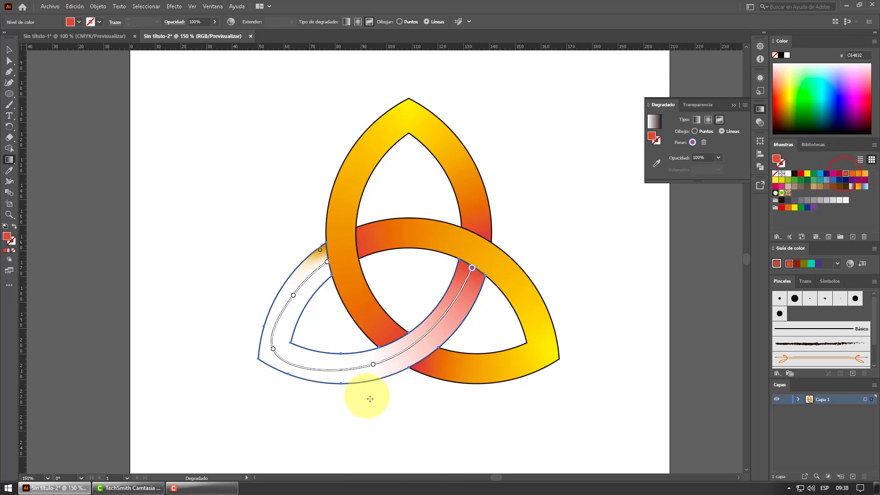
pyautogui.click(374, 365)
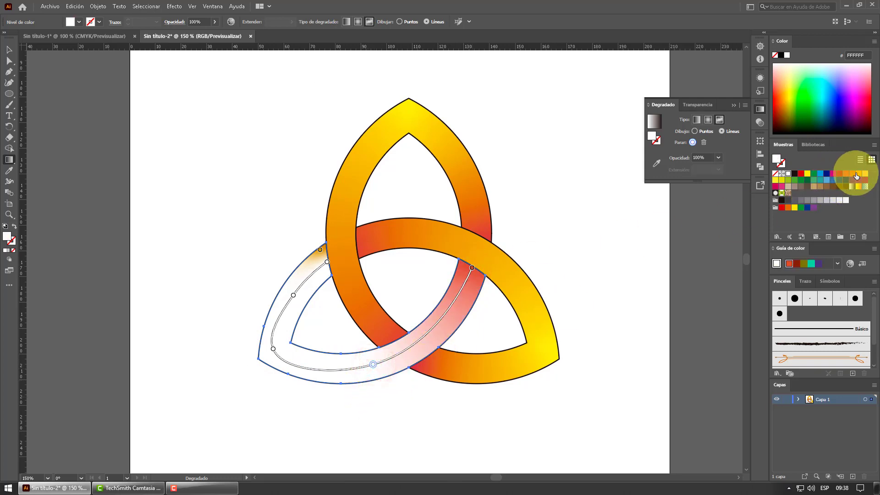
pyautogui.click(859, 174)
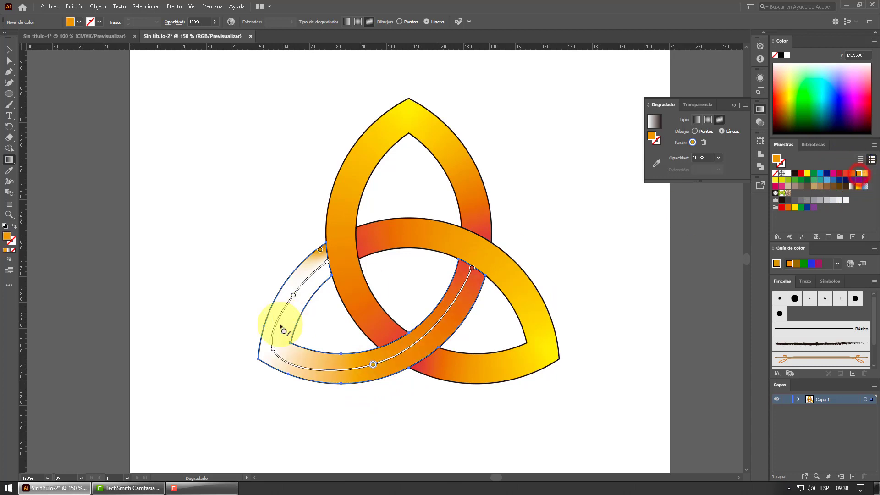
# Colour the lower-left strand's corner stop yellow, the stop midway up its outer side orange, and its upper end stop red
pyautogui.click(274, 351)
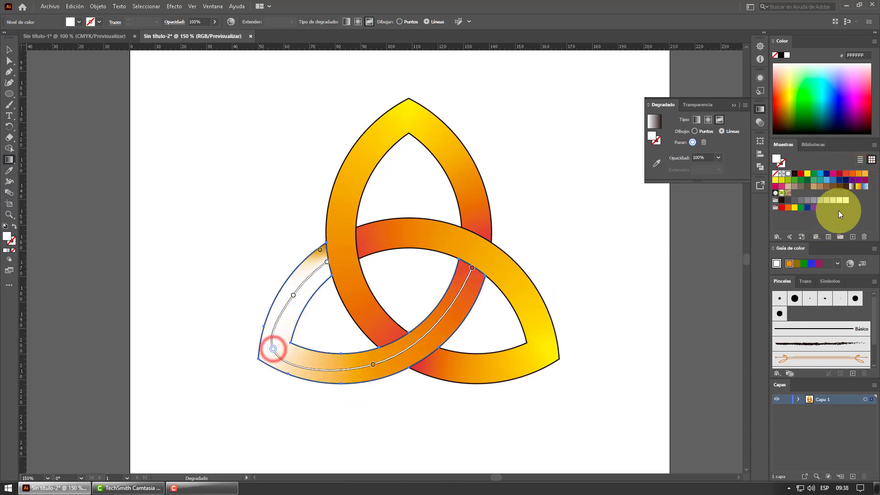
pyautogui.click(808, 177)
pyautogui.click(293, 295)
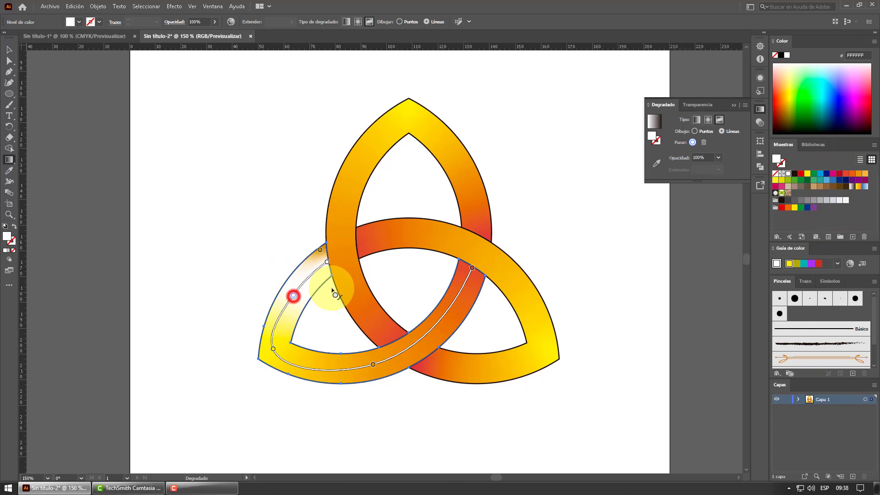
pyautogui.click(861, 174)
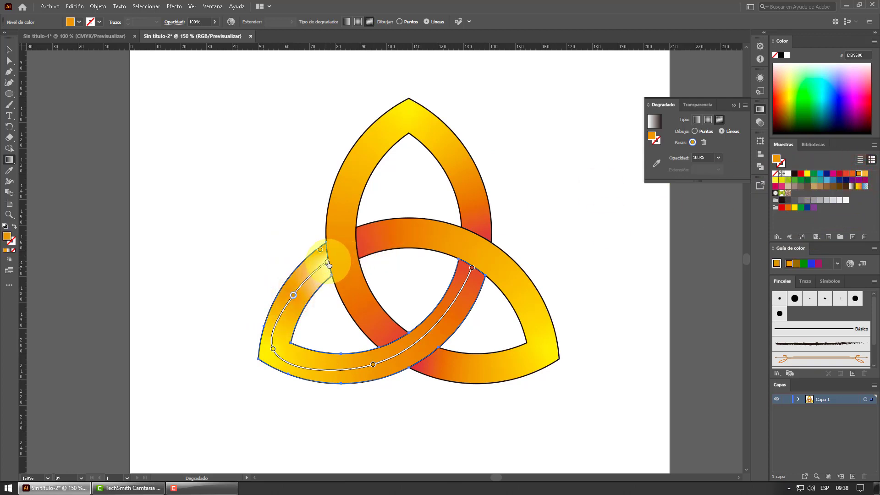
pyautogui.click(845, 174)
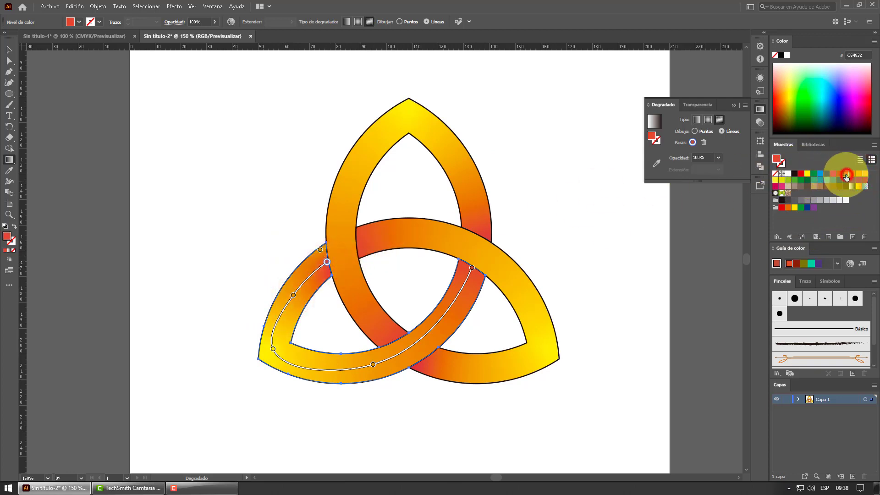
# Delete the stray orange stop beside the lower-left strand's upper end and finish editing its gradient
pyautogui.click(320, 251)
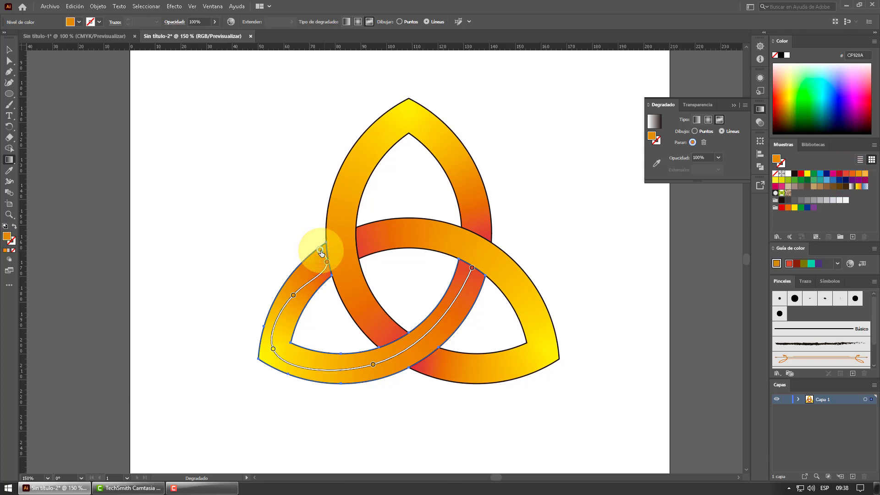
pyautogui.click(321, 253)
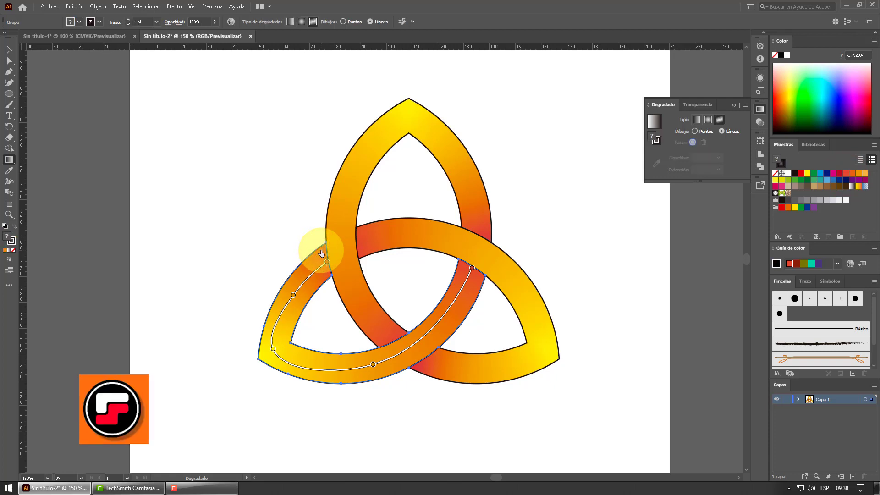
pyautogui.click(8, 50)
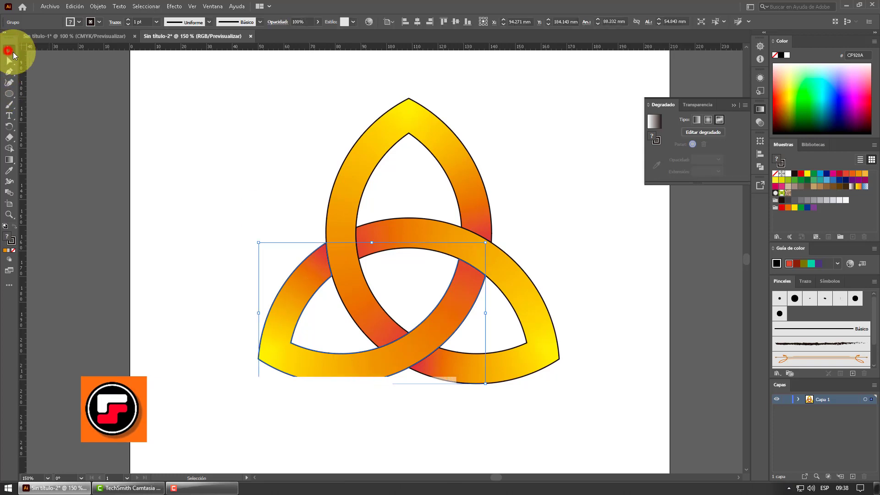
pyautogui.click(212, 138)
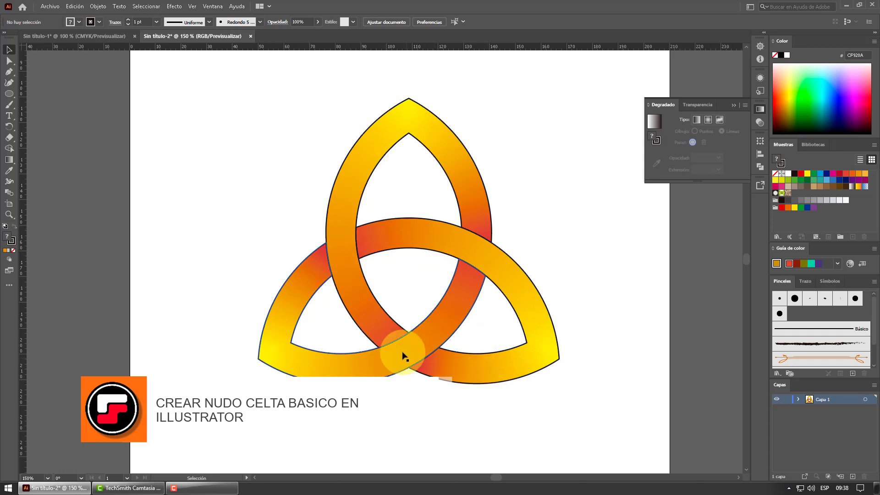
# Remove the black stroke from all three strands of the knot by setting it to none
pyautogui.moveTo(248, 133); pyautogui.dragTo(601, 435)
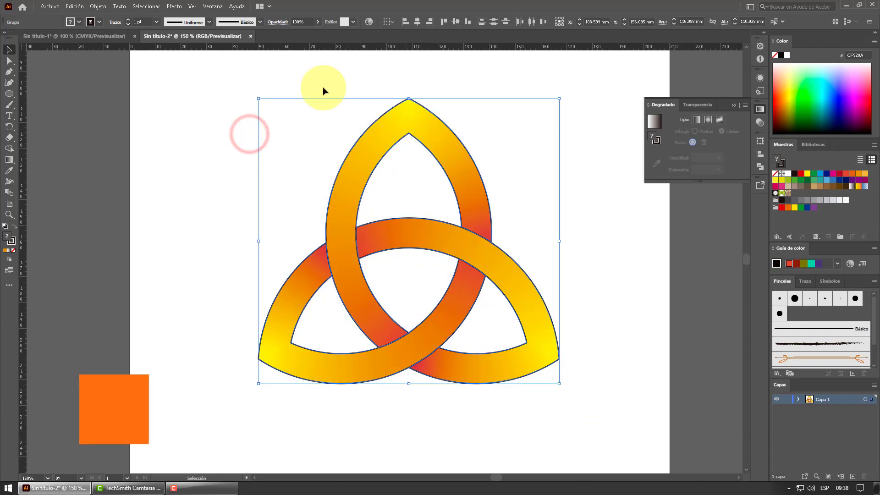
pyautogui.click(99, 21)
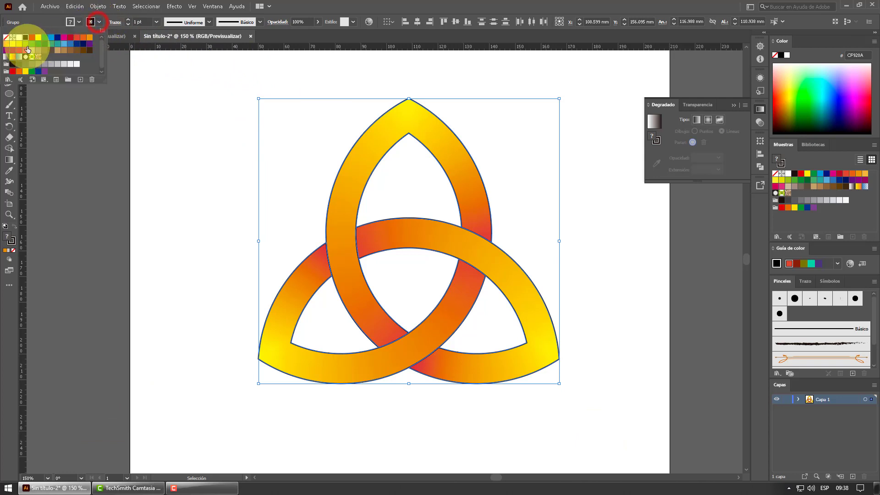
pyautogui.click(7, 40)
pyautogui.click(213, 163)
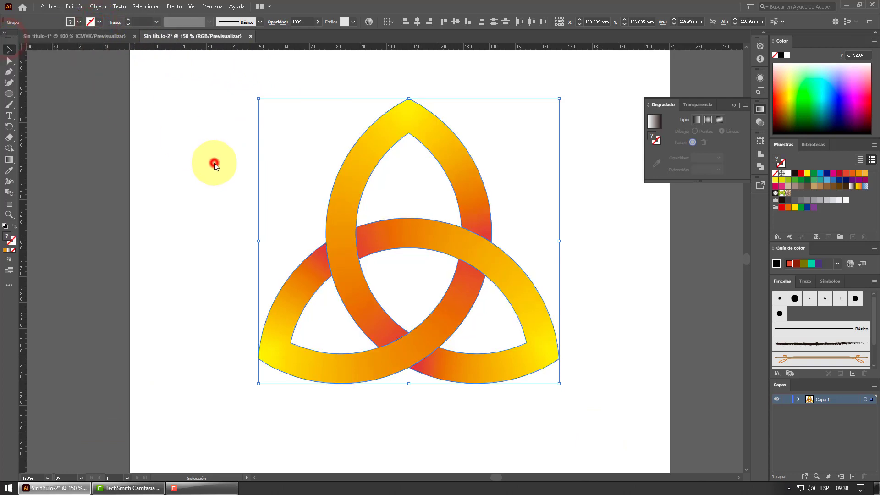
pyautogui.click(600, 260)
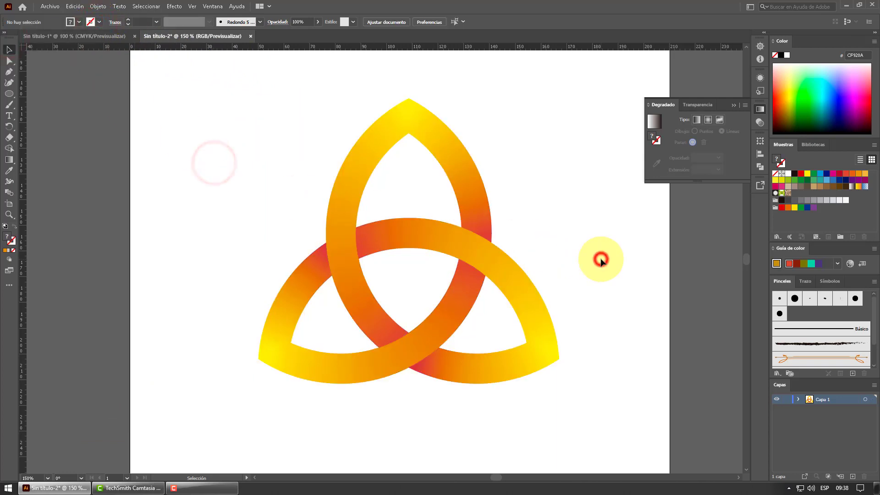
pyautogui.click(733, 106)
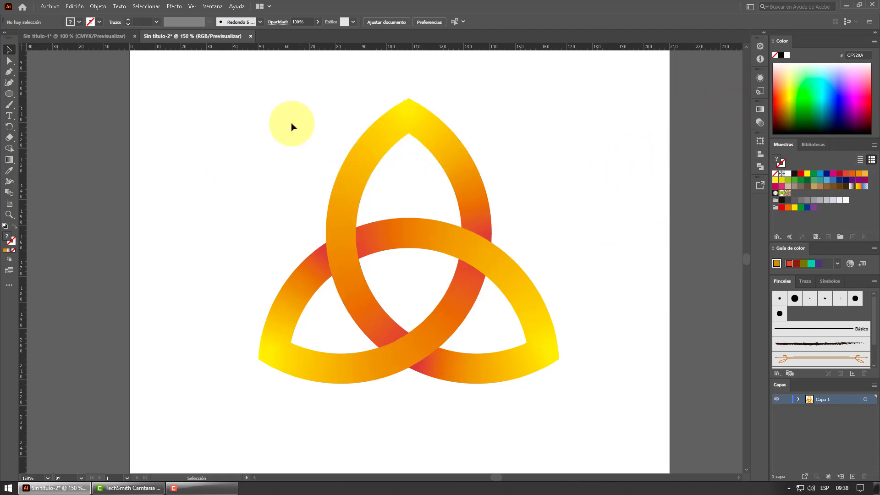
# Enlarge the whole knot proportionally to about 135 × 128 mm and position it near the centre of the artboard
pyautogui.moveTo(253, 120); pyautogui.dragTo(565, 387)
pyautogui.moveTo(458, 294); pyautogui.dragTo(449, 285)
pyautogui.moveTo(550, 382); pyautogui.dragTo(557, 343)
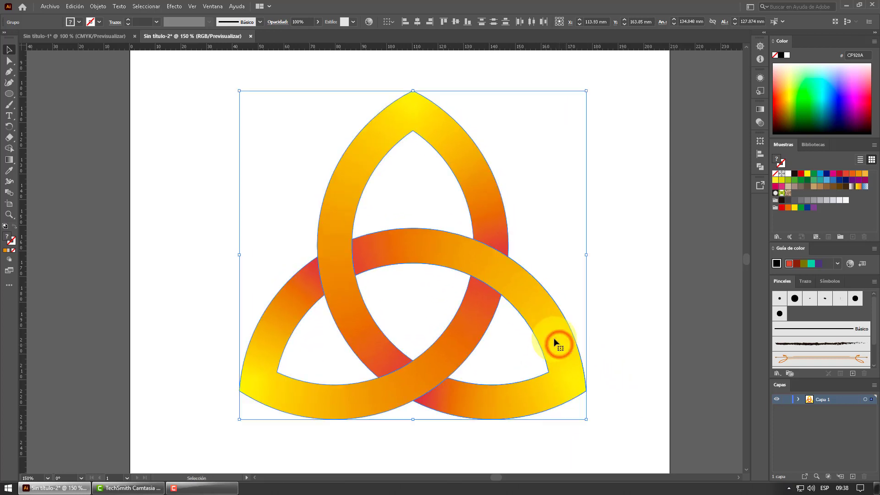
pyautogui.click(613, 304)
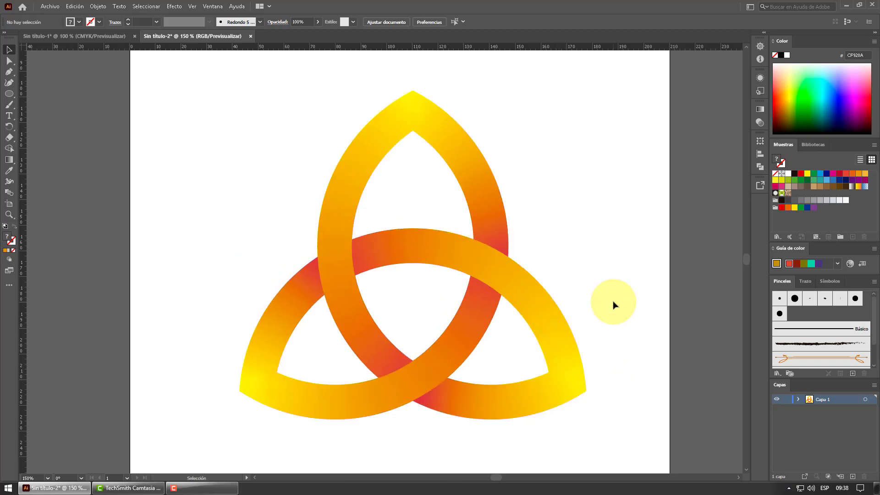